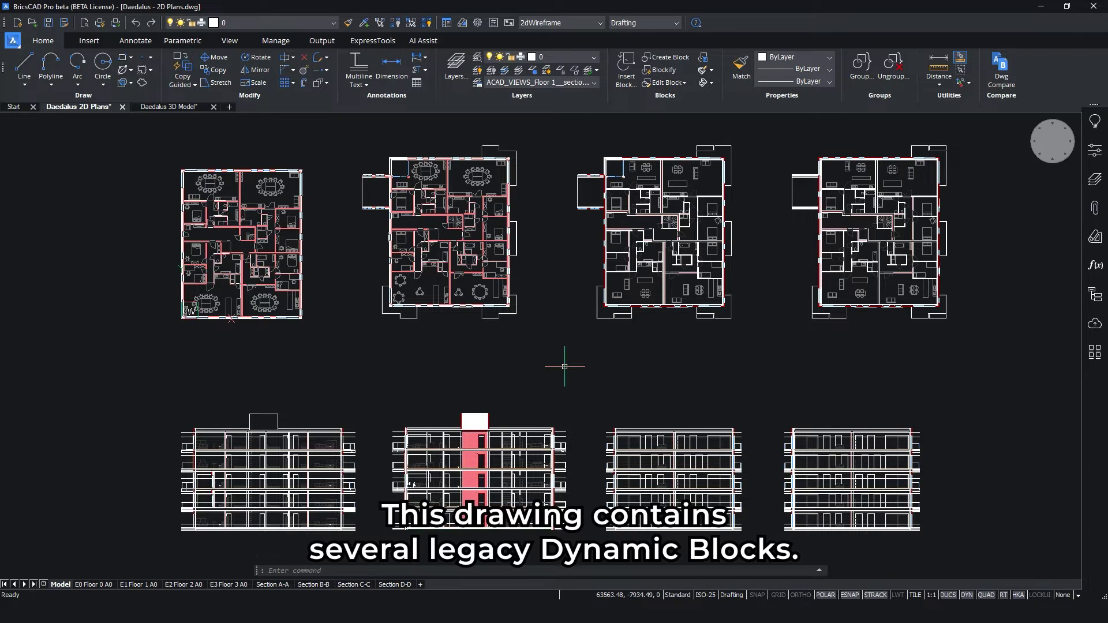
Set the left Round Table block to the 1.20 size with five chairs
{"action": "scroll", "coordinate": [400, 293], "scroll_direction": "up", "scroll_amount": 8}
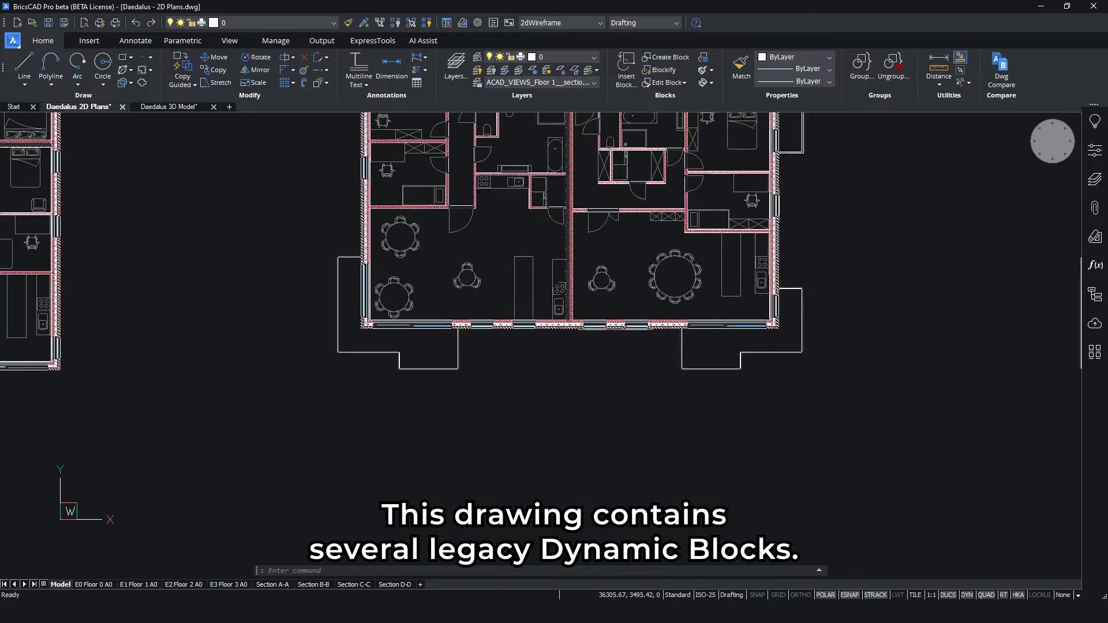
{"action": "scroll", "coordinate": [400, 294], "scroll_direction": "up", "scroll_amount": 4}
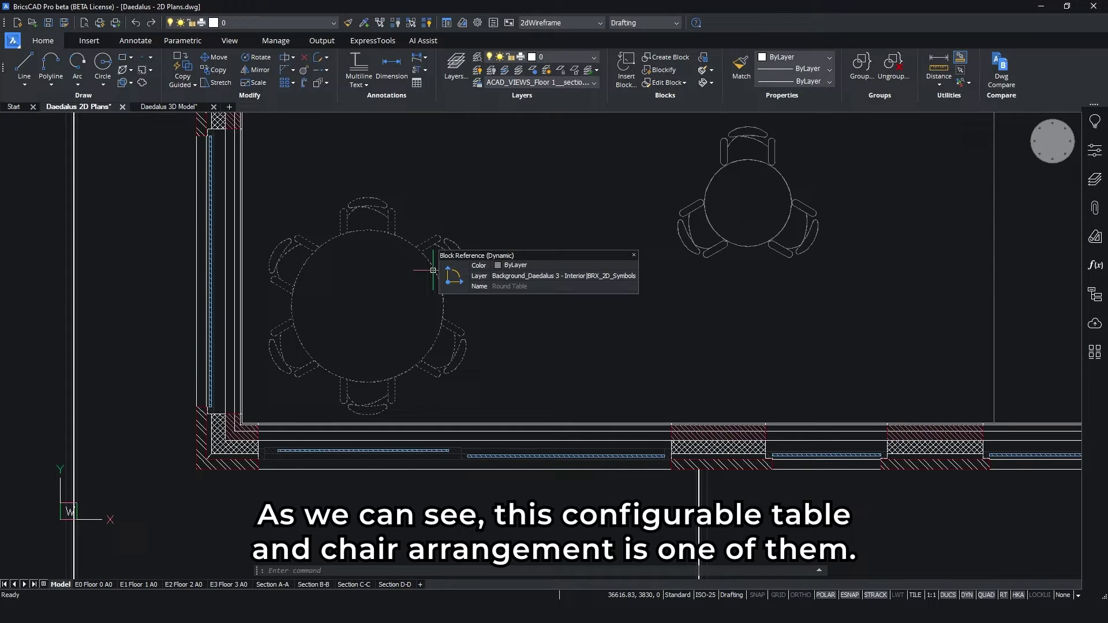
{"action": "left_click", "coordinate": [433, 270]}
{"action": "left_click", "coordinate": [410, 269]}
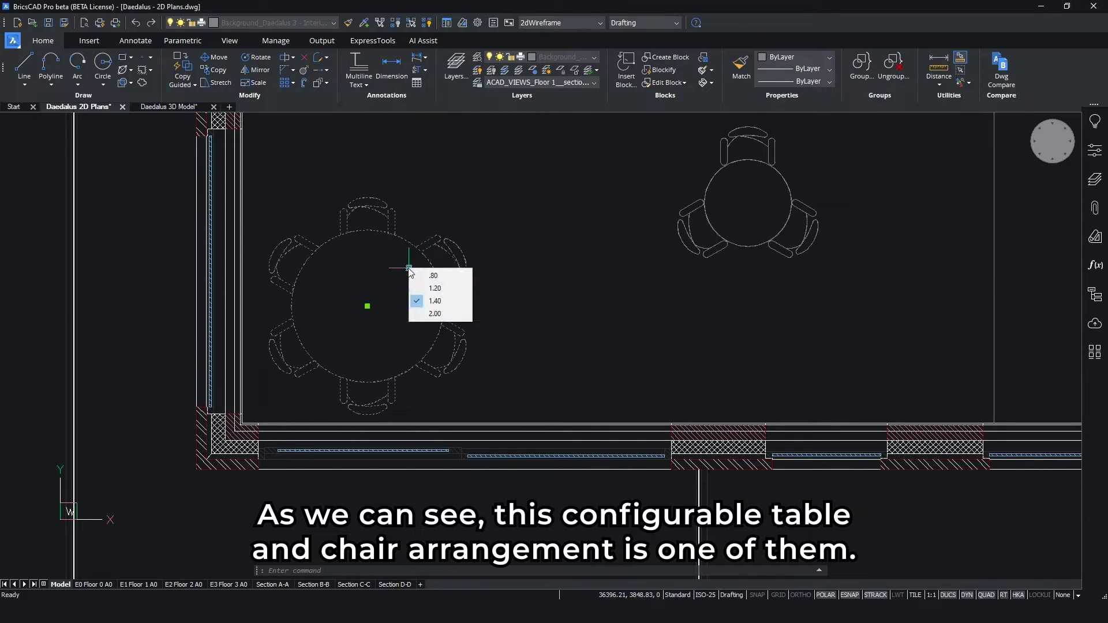
{"action": "left_click", "coordinate": [458, 290]}
{"action": "key", "text": "Escape"}
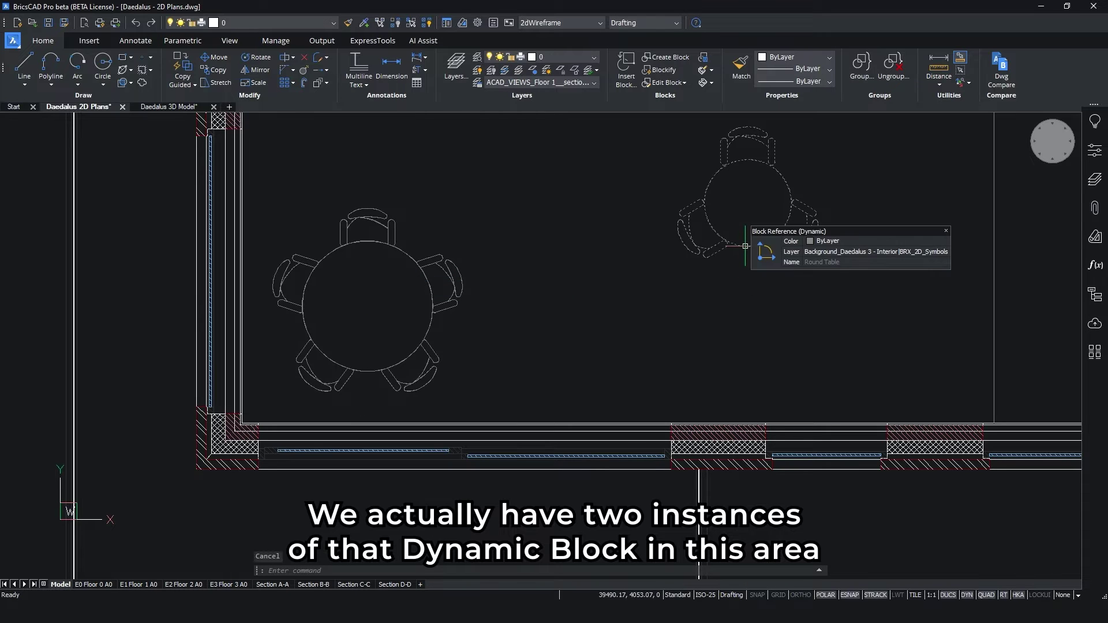
Set the right Round Table block to the 2.00 ten-chair size
{"action": "left_click", "coordinate": [745, 245]}
{"action": "left_click", "coordinate": [789, 166]}
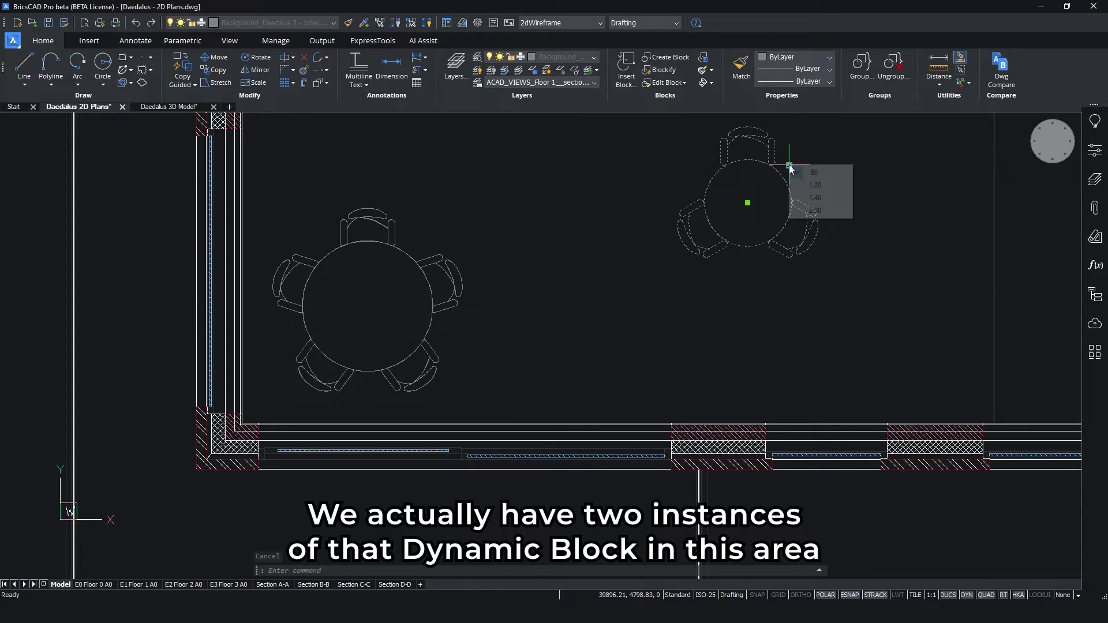
{"action": "left_click", "coordinate": [836, 212]}
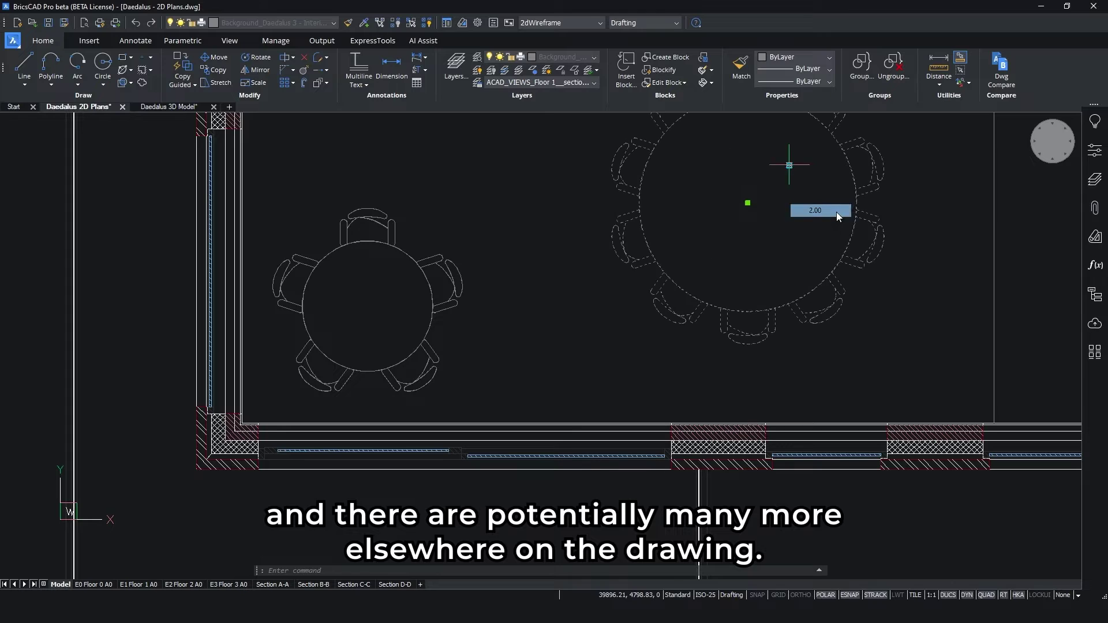
{"action": "key", "text": "Escape"}
Convert Round Table with PARAMETRICBLOCKASSIST, leaving Export converted blocks unchecked
{"action": "type", "text": "PARAMETRICBLOCKASSIST"}
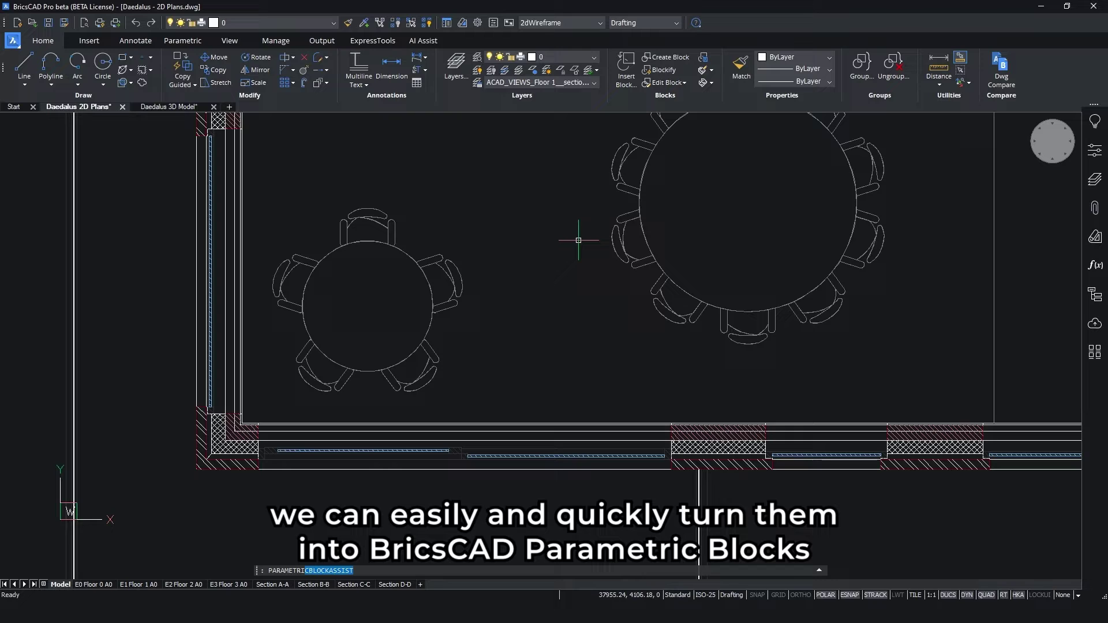
{"action": "key", "text": "Return"}
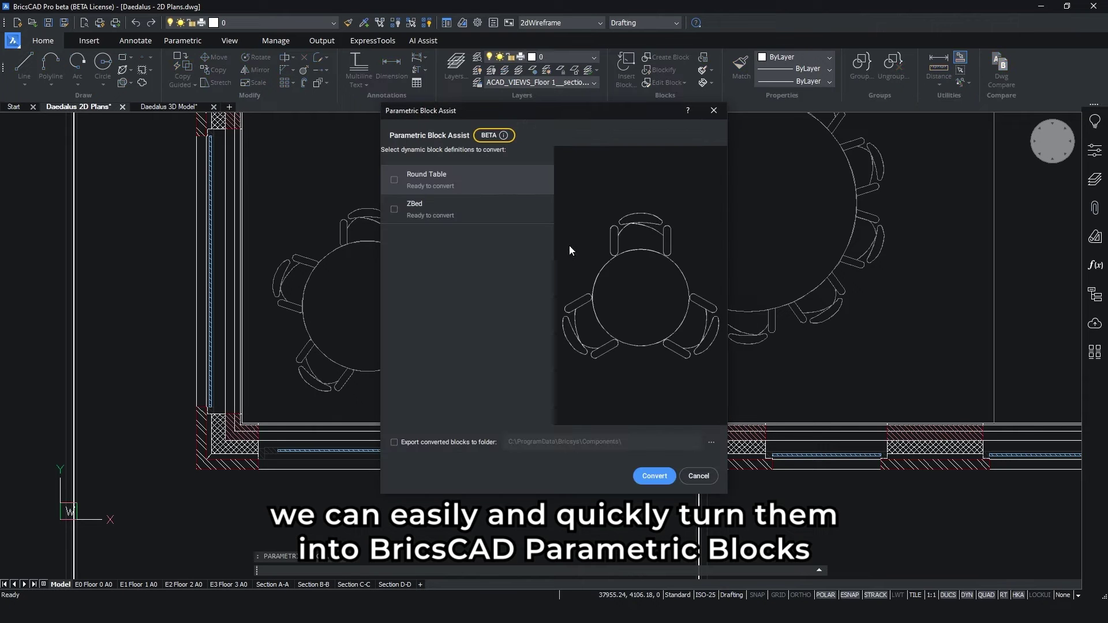
{"action": "left_click", "coordinate": [394, 179]}
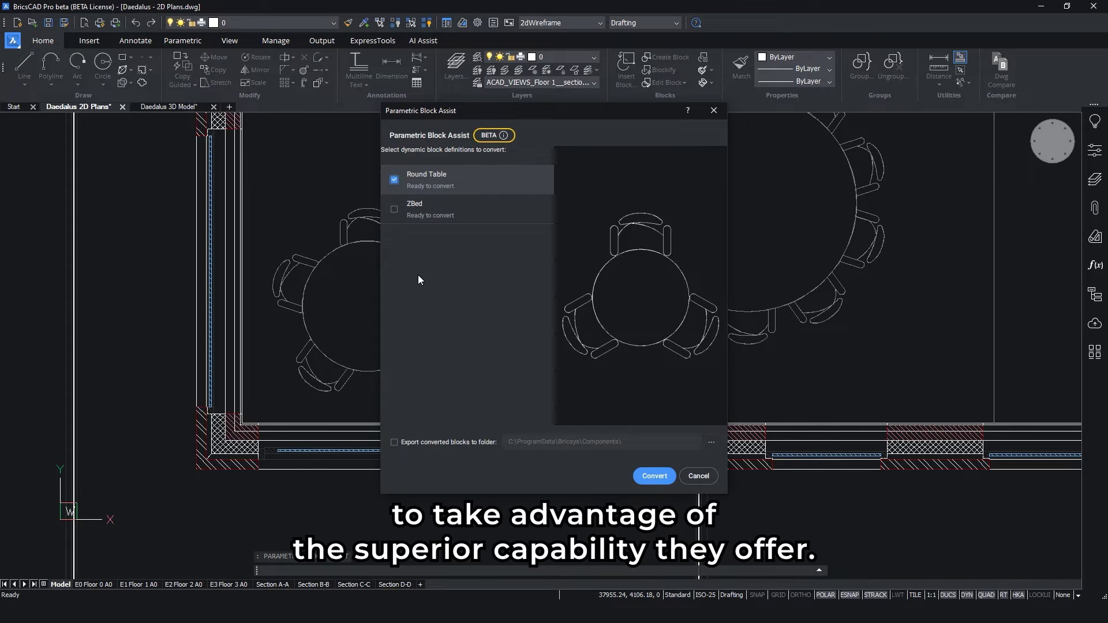
{"action": "left_click", "coordinate": [393, 443]}
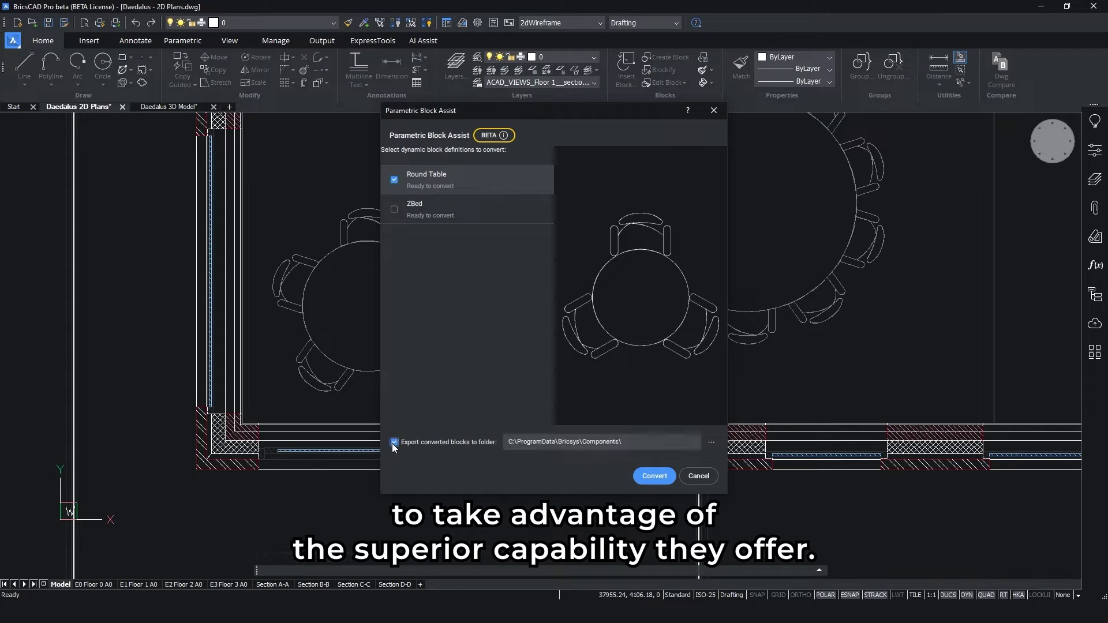
{"action": "left_click", "coordinate": [394, 443]}
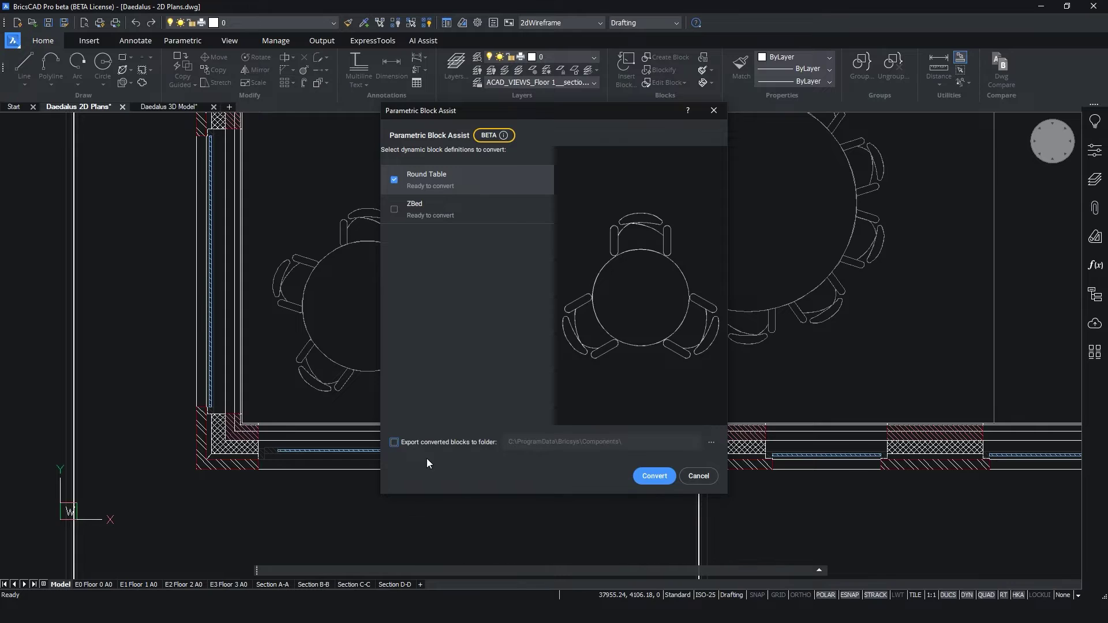
{"action": "left_click", "coordinate": [649, 477]}
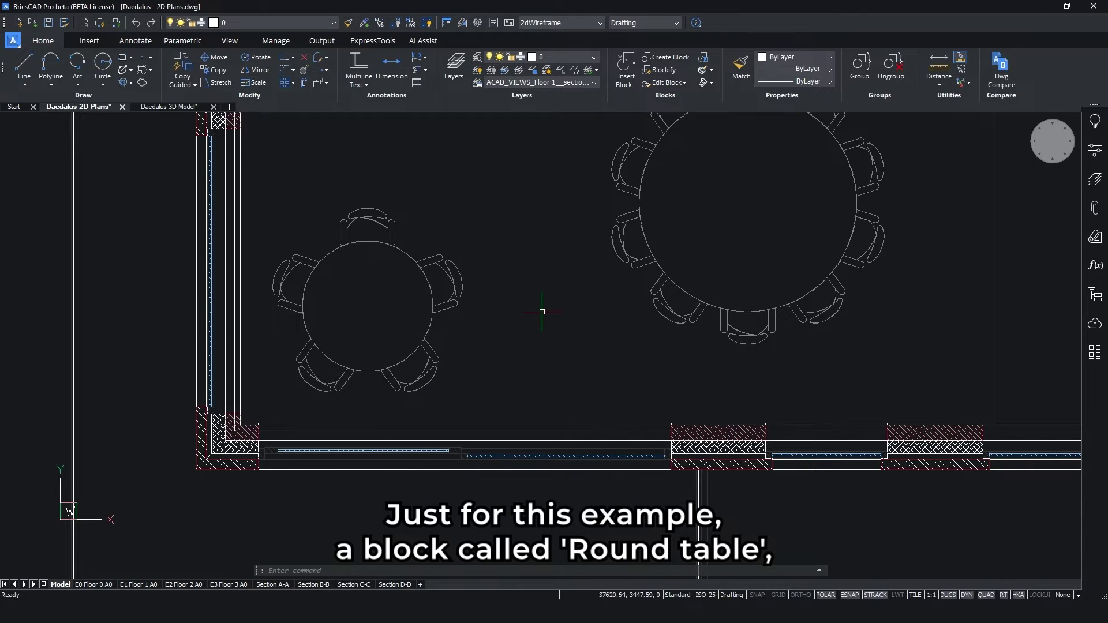
{"action": "left_click", "coordinate": [447, 25]}
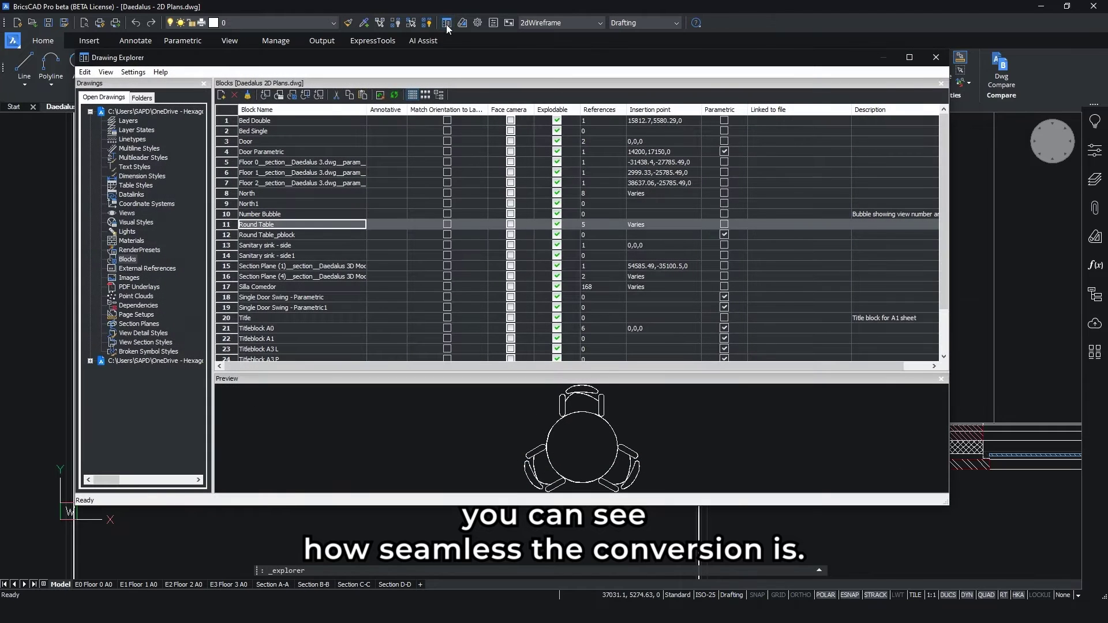
{"action": "left_click", "coordinate": [312, 235]}
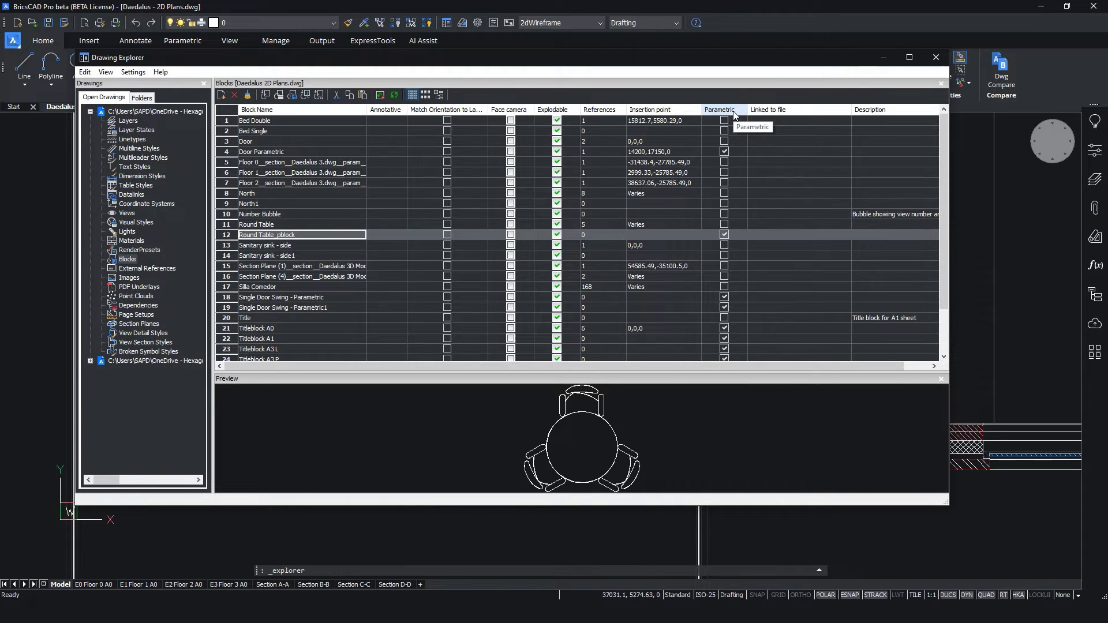
Zoom to all plans, then purge layers BC_SUBTRACT, REFERENCE_CURVES and materials *A1, *A3, *A4, *A6
{"action": "left_click", "coordinate": [935, 57]}
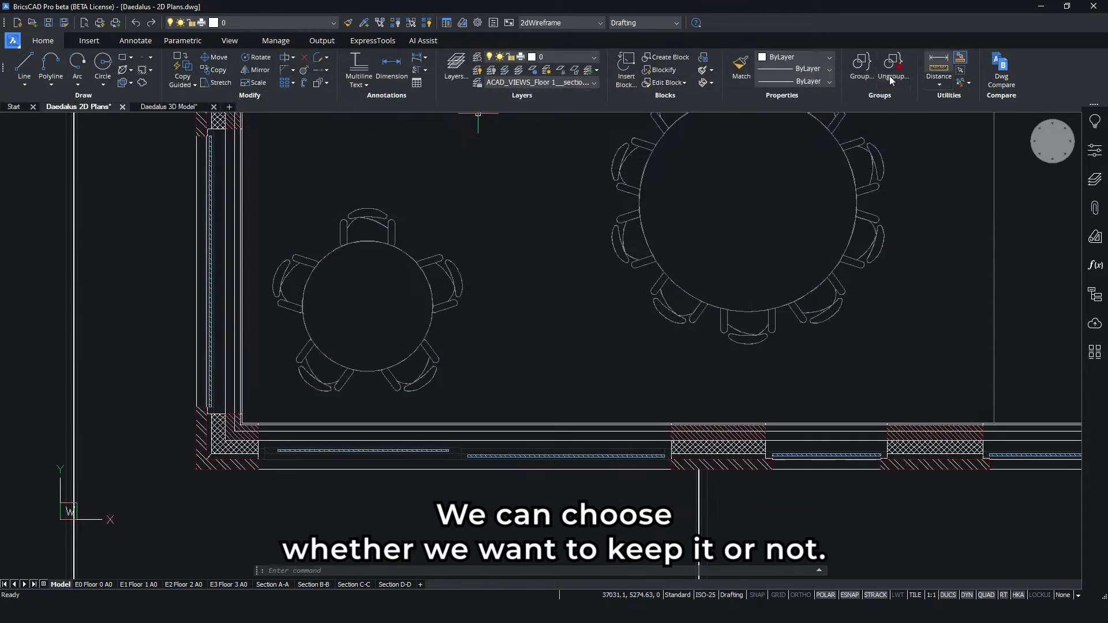
{"action": "middle_click", "coordinate": [526, 205]}
{"action": "middle_click", "coordinate": [526, 205]}
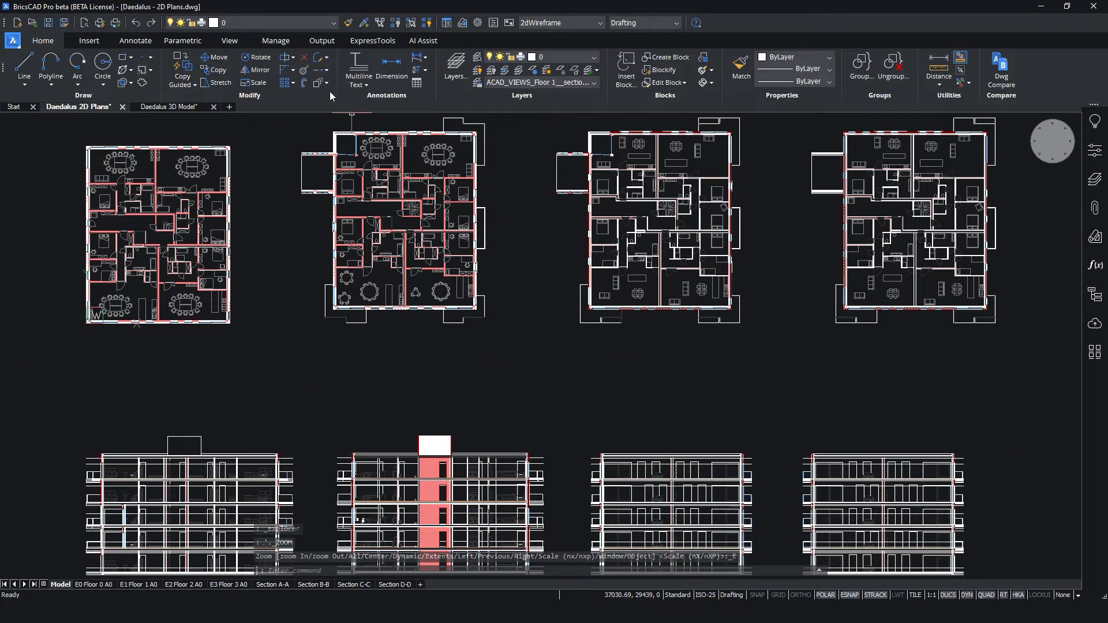
{"action": "left_click", "coordinate": [273, 43]}
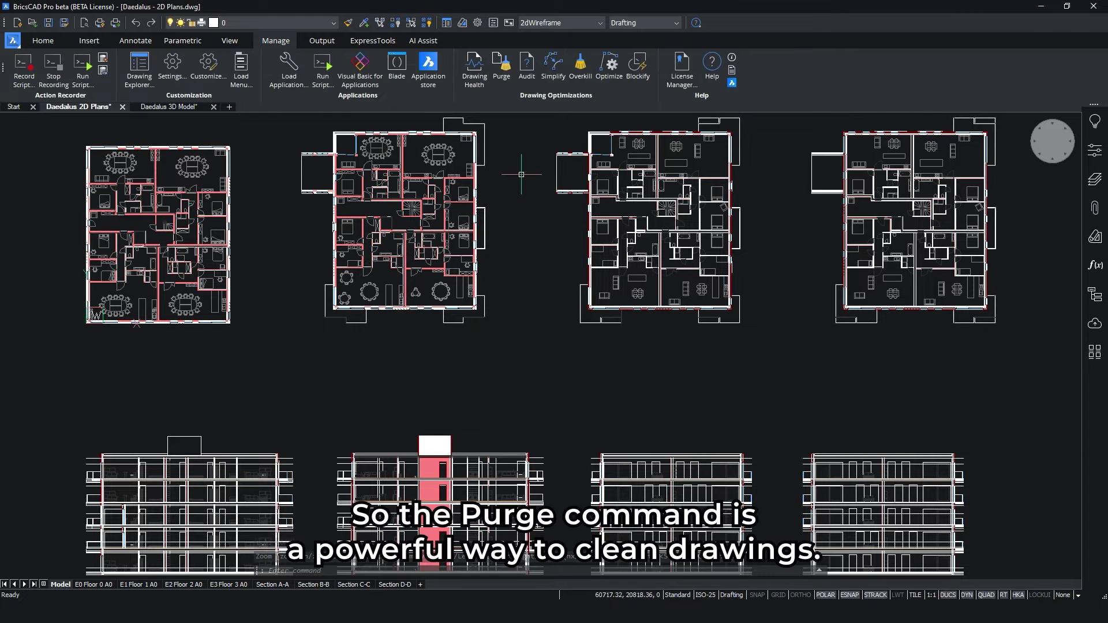
{"action": "left_click", "coordinate": [505, 68]}
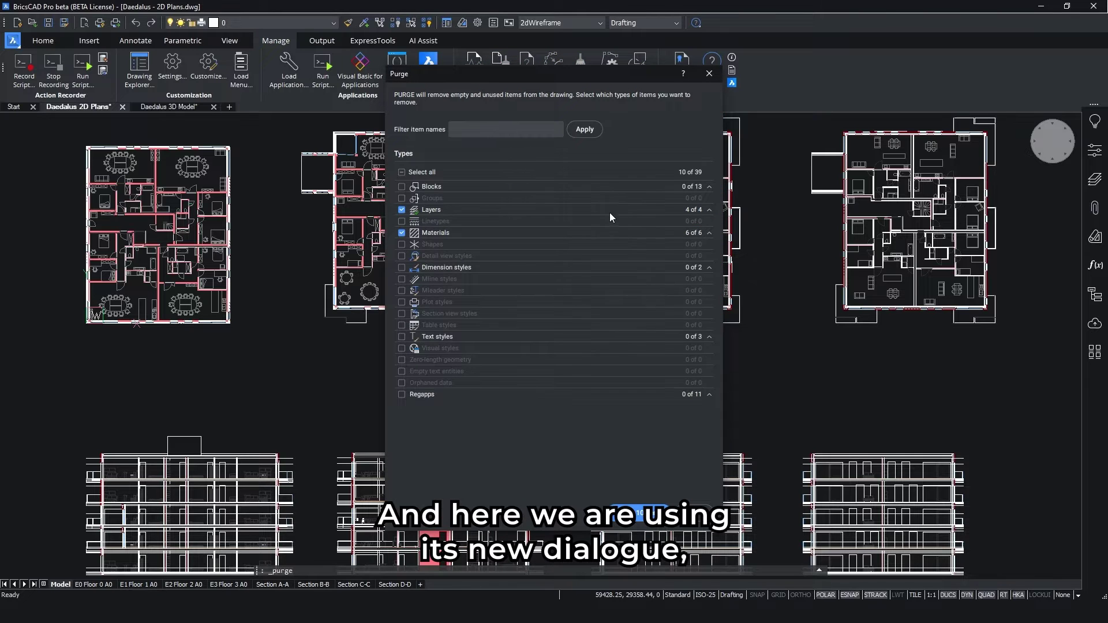
{"action": "left_click", "coordinate": [709, 210]}
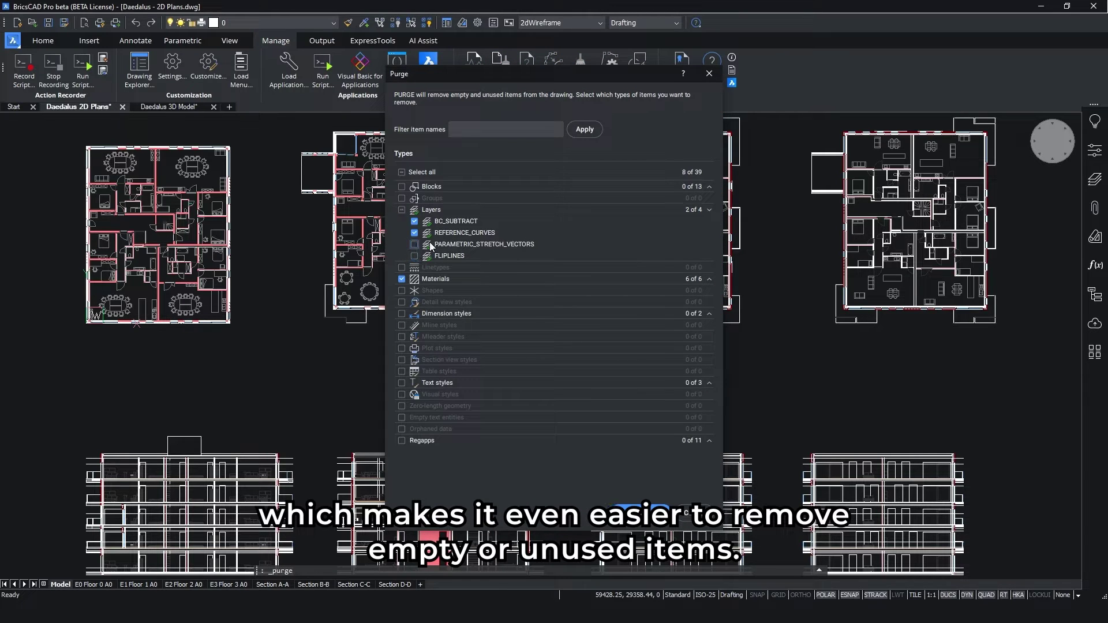
{"action": "left_click", "coordinate": [708, 279]}
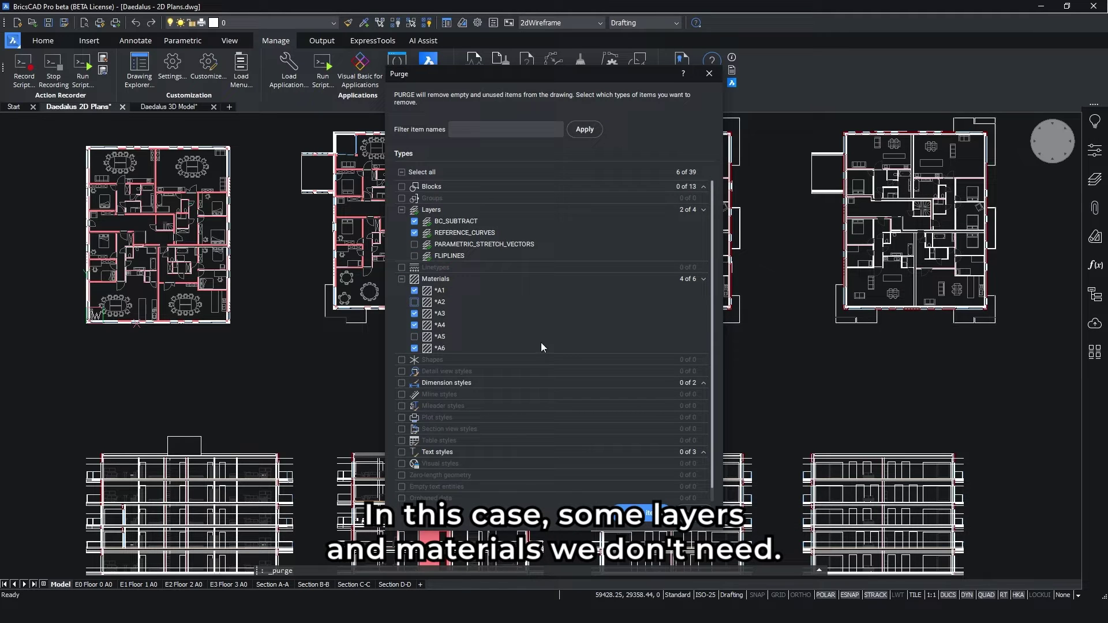
{"action": "left_click", "coordinate": [640, 513]}
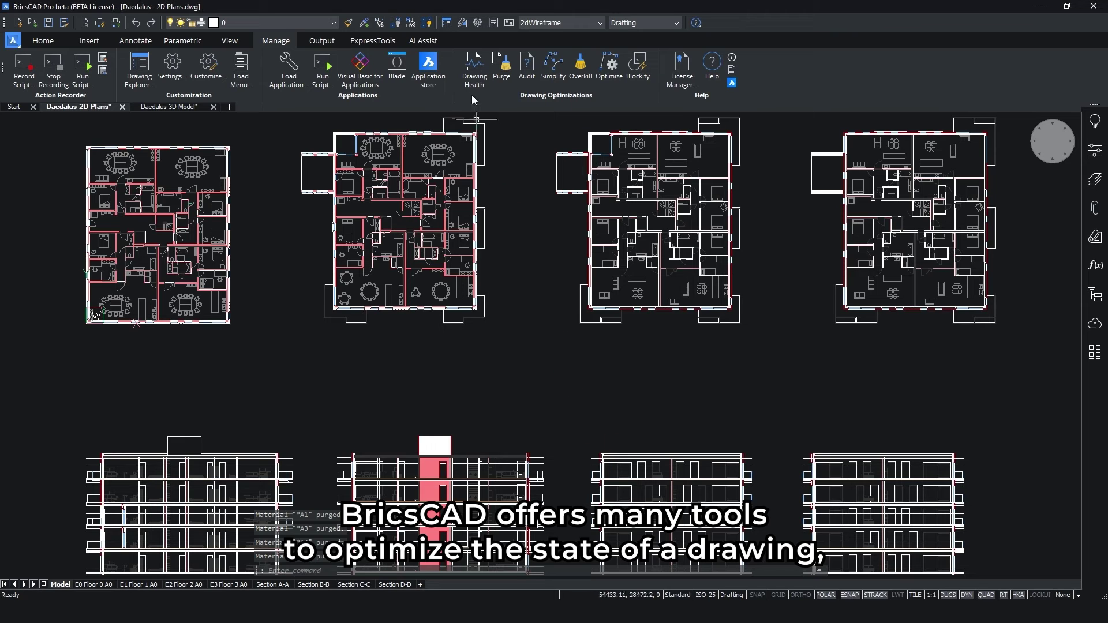
Open Drawing Health and read through its three-page introduction to the end
{"action": "left_click", "coordinate": [475, 68]}
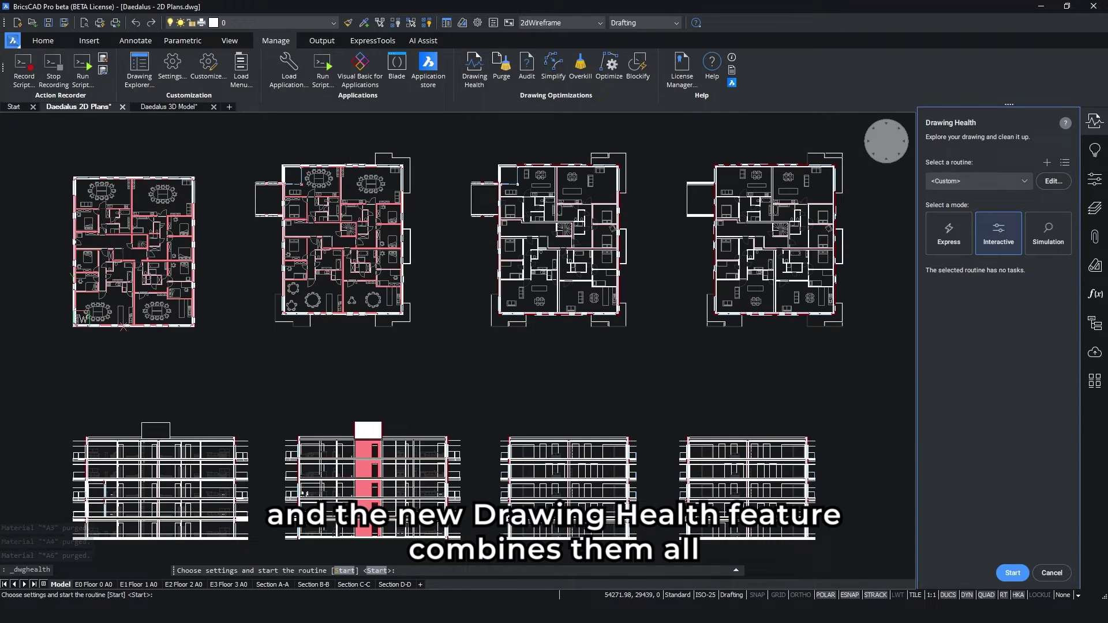
{"action": "left_click", "coordinate": [1066, 123]}
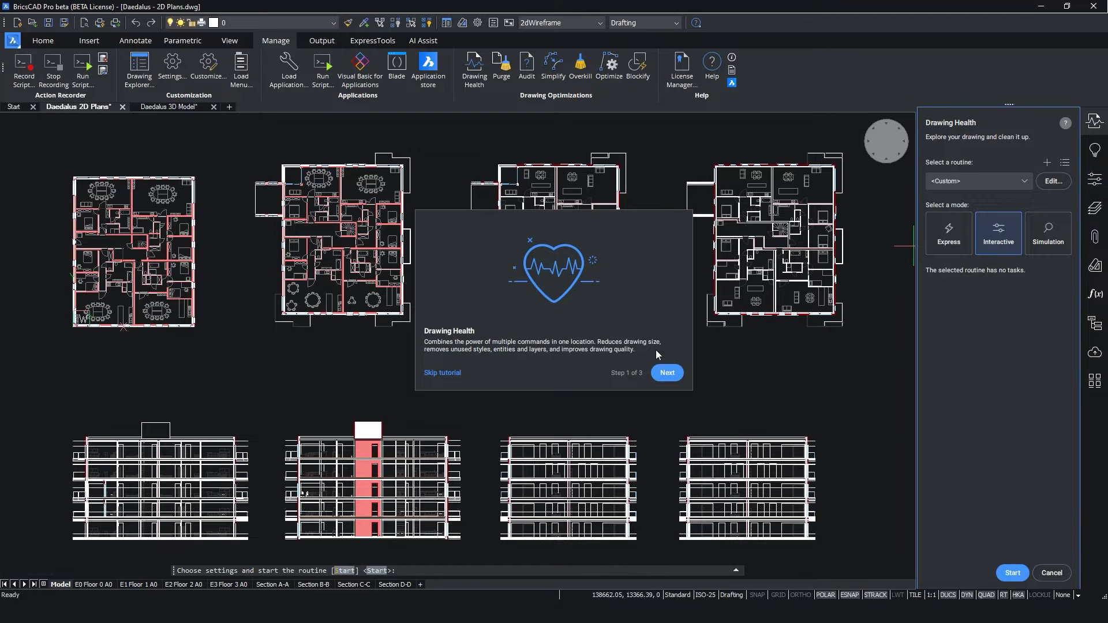
{"action": "left_click", "coordinate": [665, 373]}
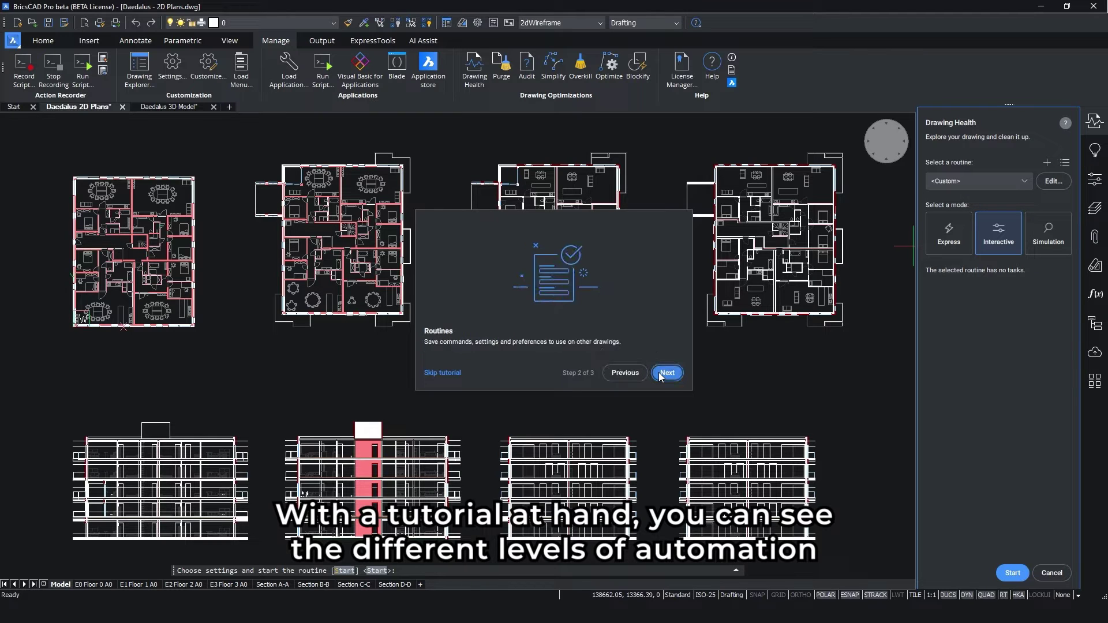
{"action": "left_click", "coordinate": [662, 376]}
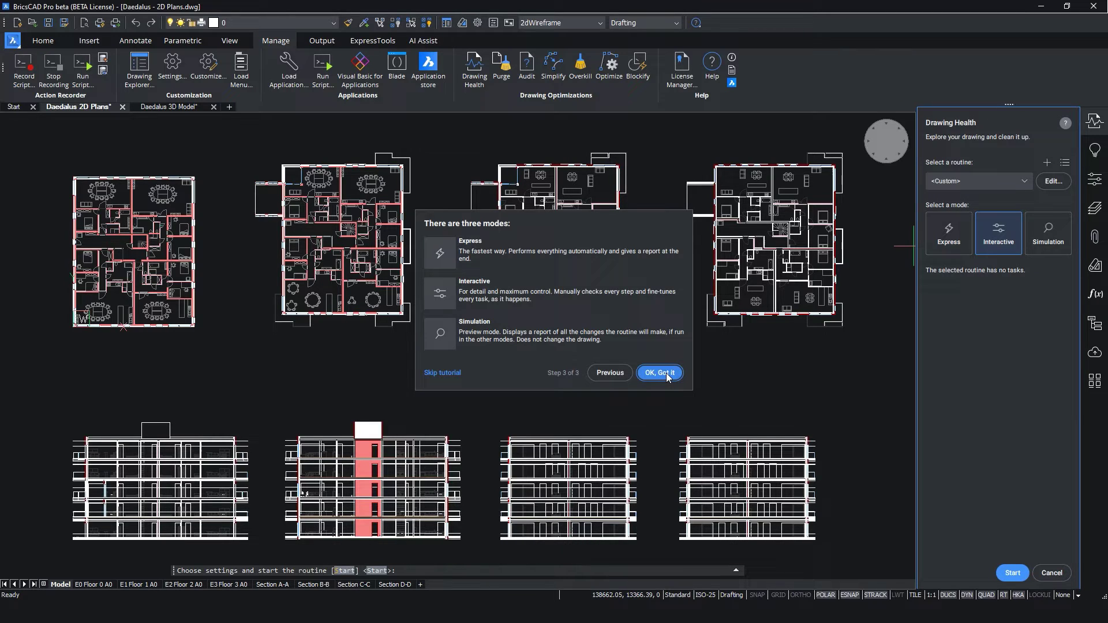
{"action": "left_click", "coordinate": [668, 374]}
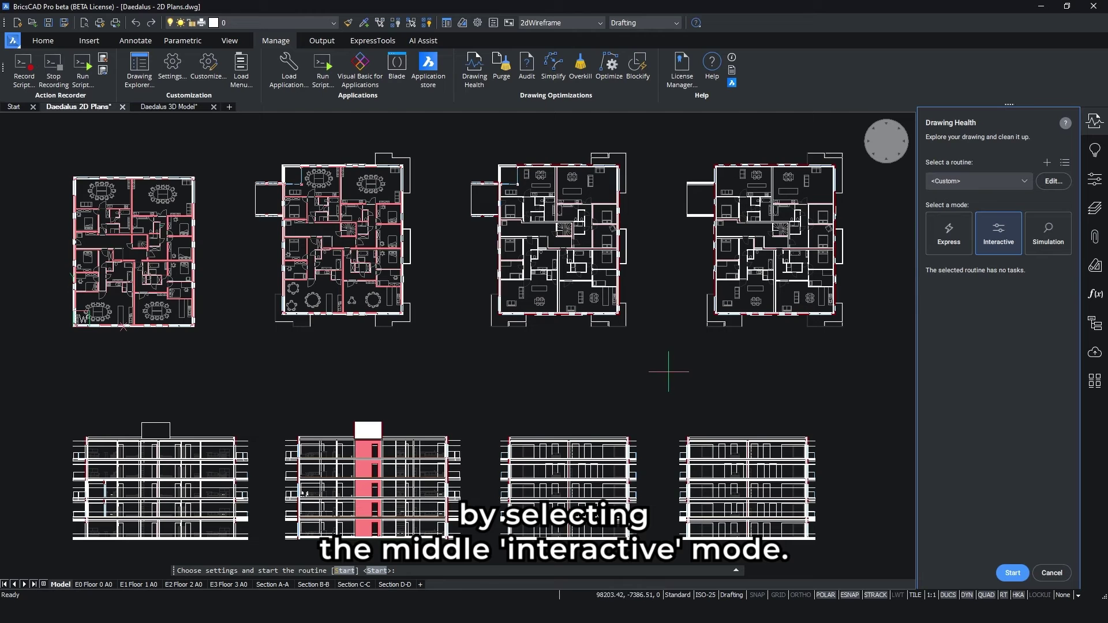
Create a new routine with Unused Objects and Duplicate Block Definitions, then remove Unused Objects
{"action": "left_click", "coordinate": [1045, 164]}
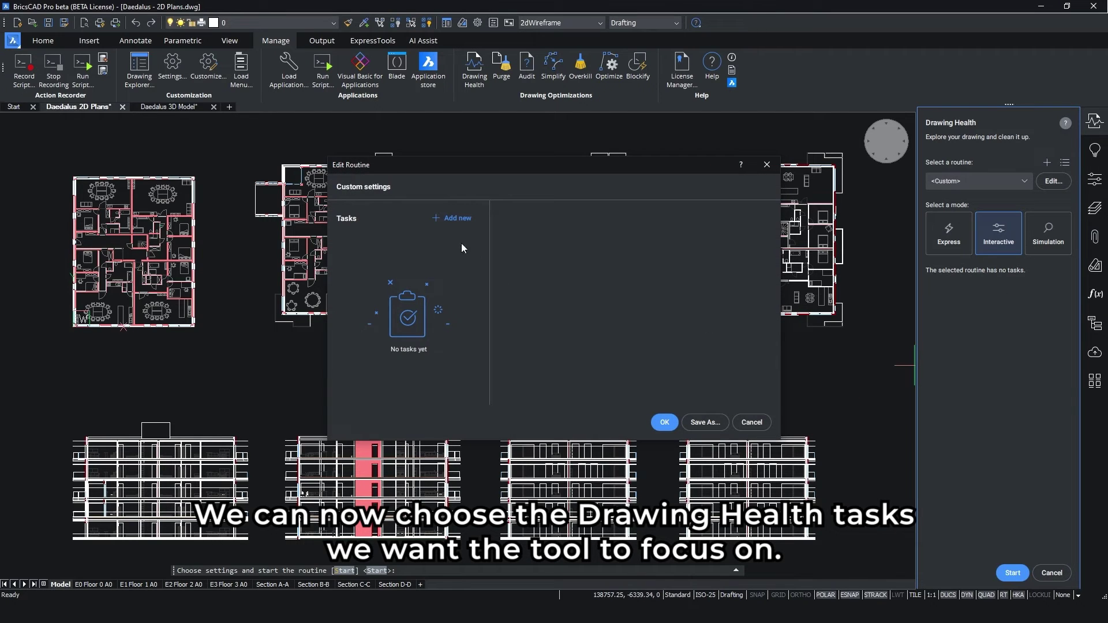
{"action": "left_click", "coordinate": [451, 220]}
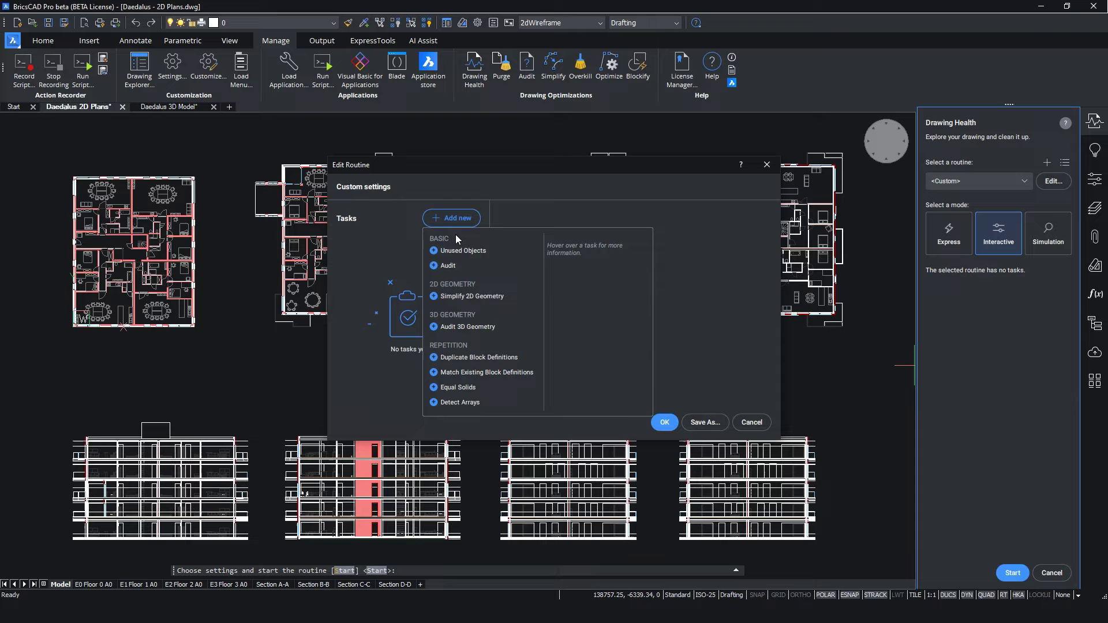
{"action": "left_click", "coordinate": [461, 251]}
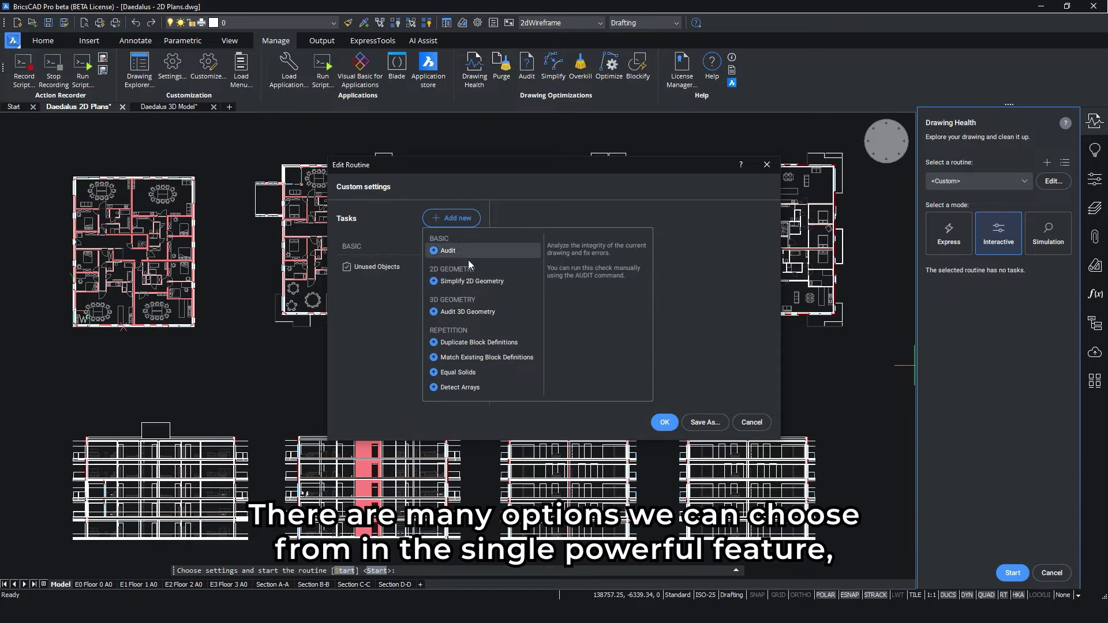
{"action": "left_click", "coordinate": [488, 342]}
{"action": "left_click", "coordinate": [679, 386]}
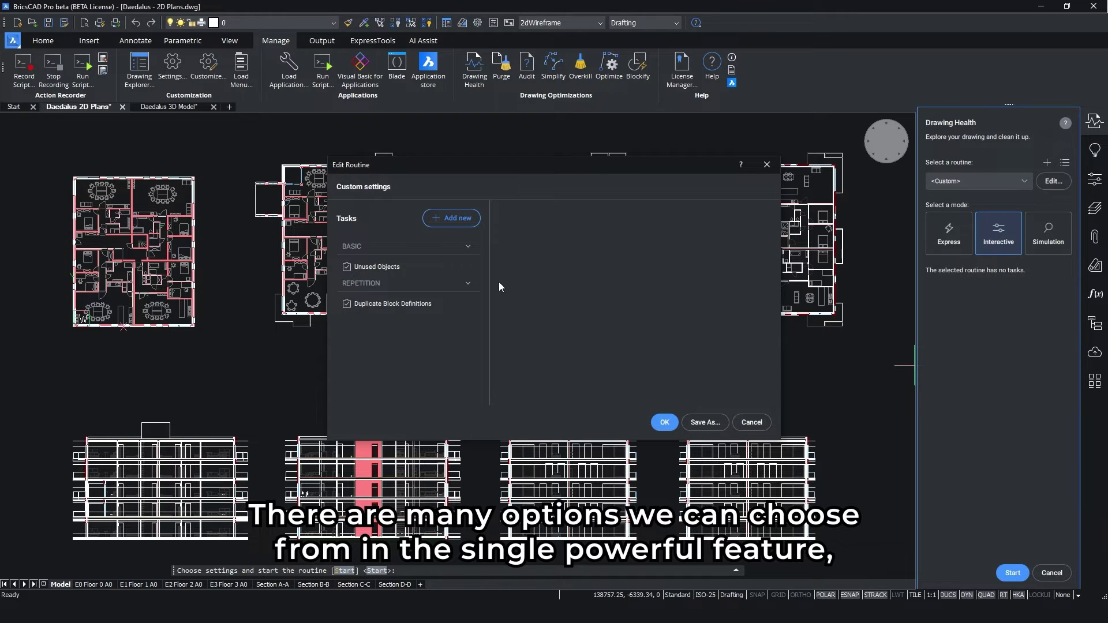
{"action": "left_click", "coordinate": [469, 265]}
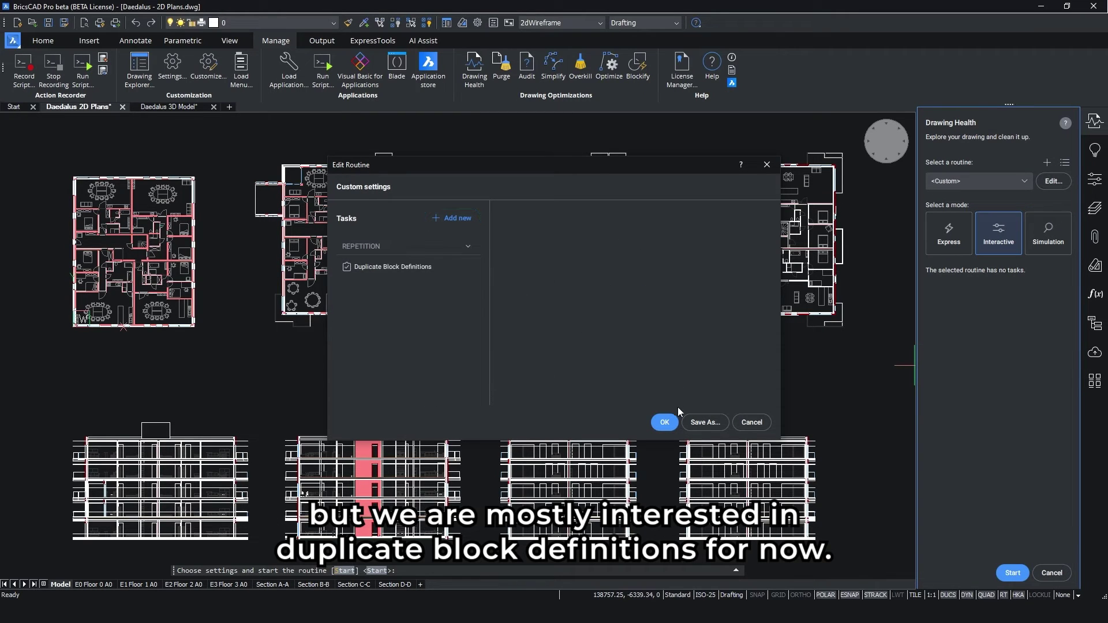
{"action": "left_click", "coordinate": [666, 423]}
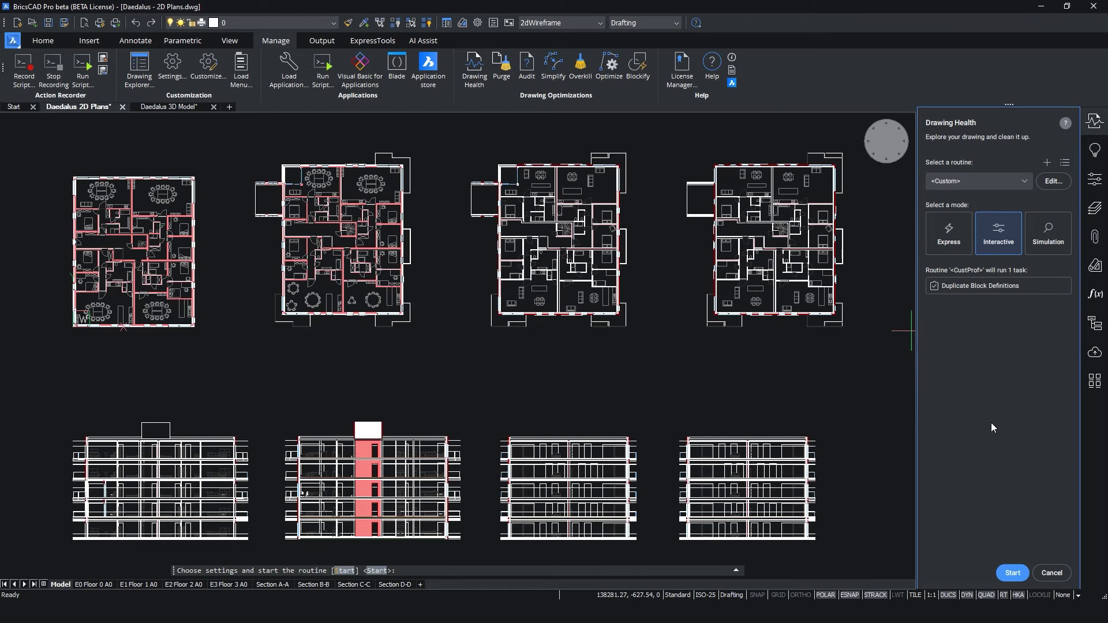
Run the check, keep Round Table for the Round duplicates, and finish without saving a report
{"action": "left_click", "coordinate": [1012, 573]}
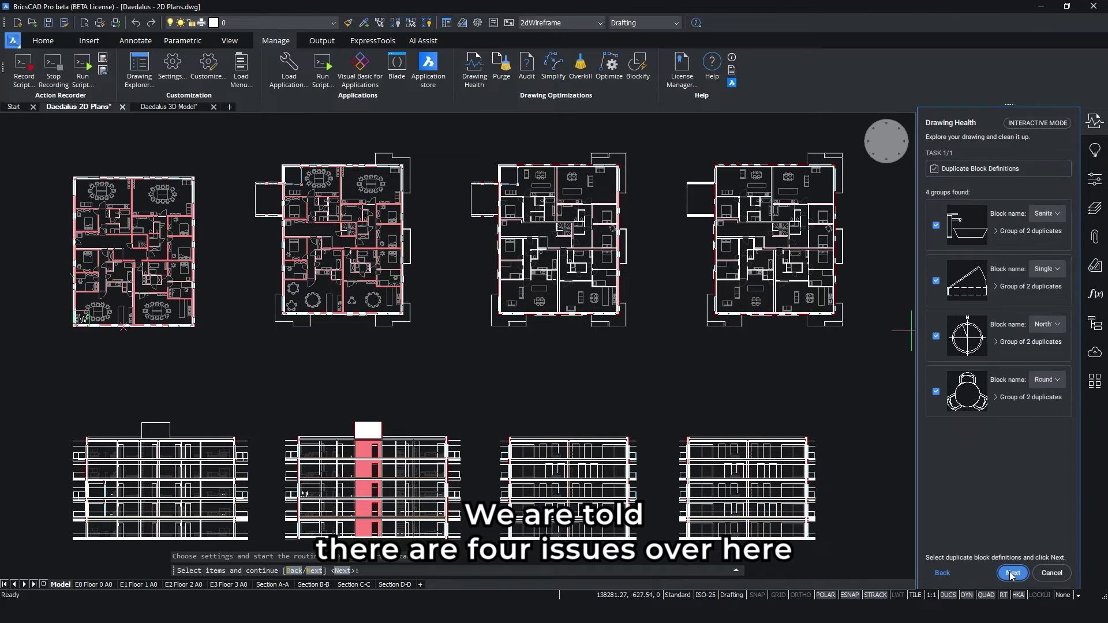
{"action": "left_click", "coordinate": [1051, 380]}
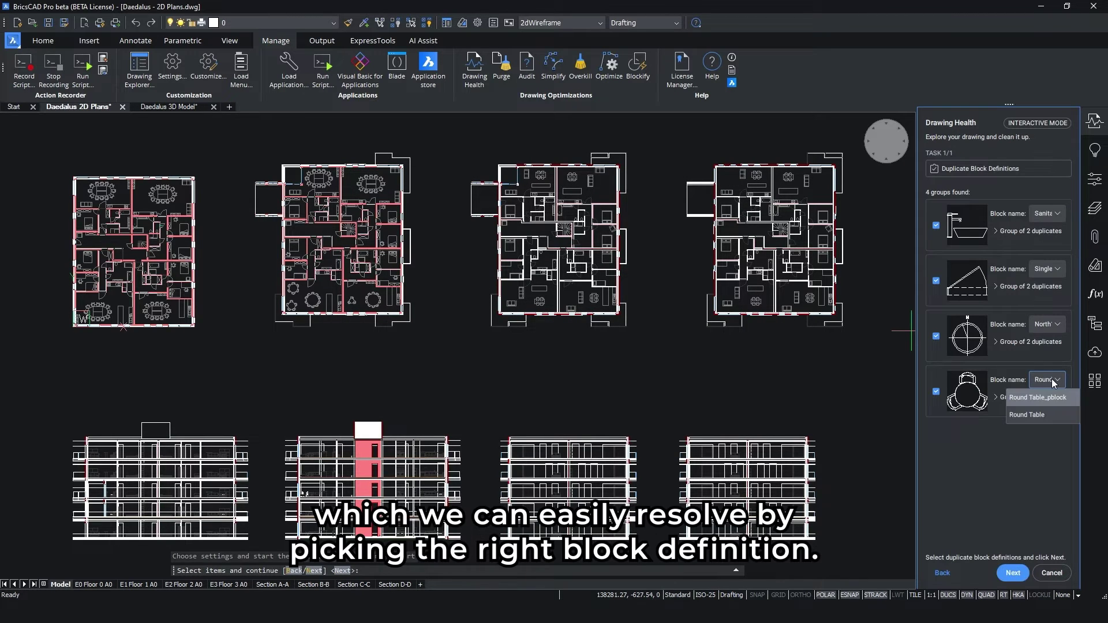
{"action": "left_click", "coordinate": [1043, 413]}
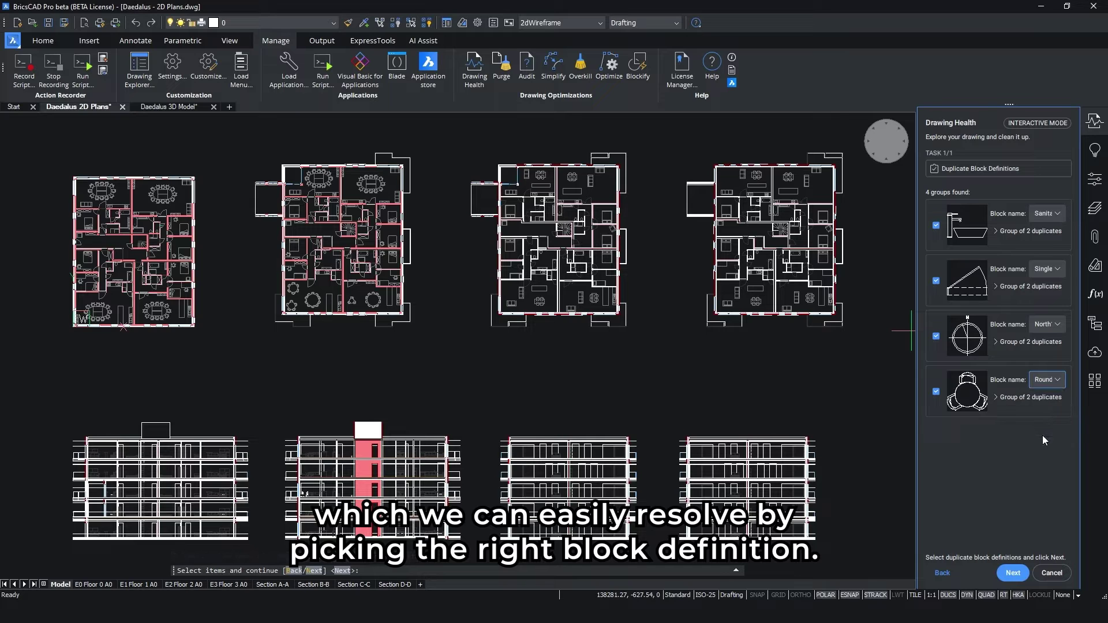
{"action": "left_click", "coordinate": [1019, 573]}
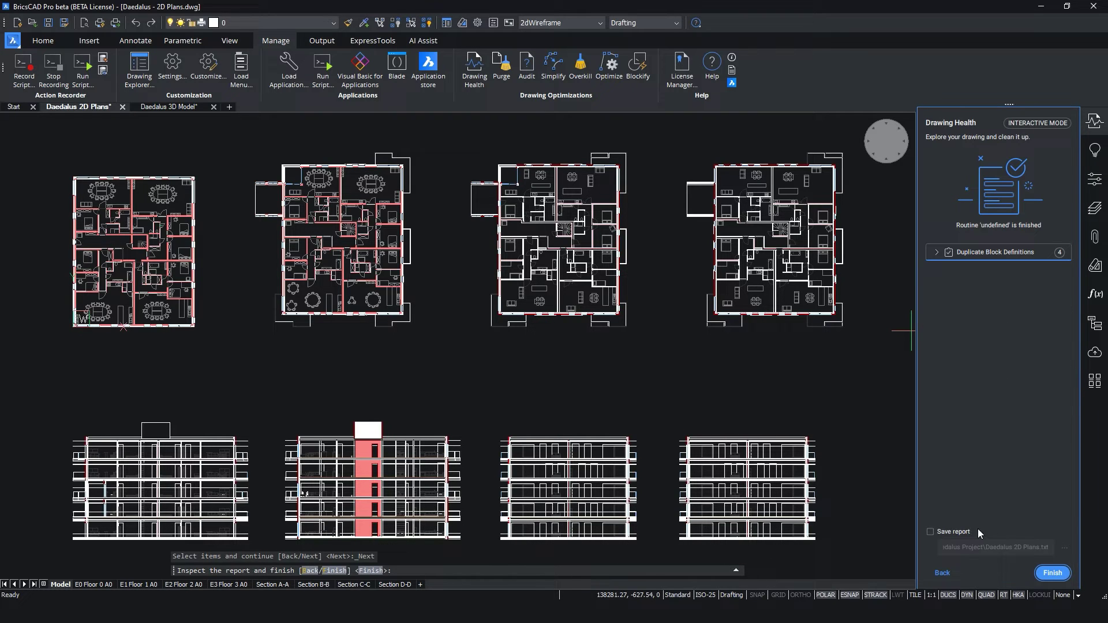
{"action": "left_click", "coordinate": [931, 531]}
{"action": "left_click", "coordinate": [930, 532]}
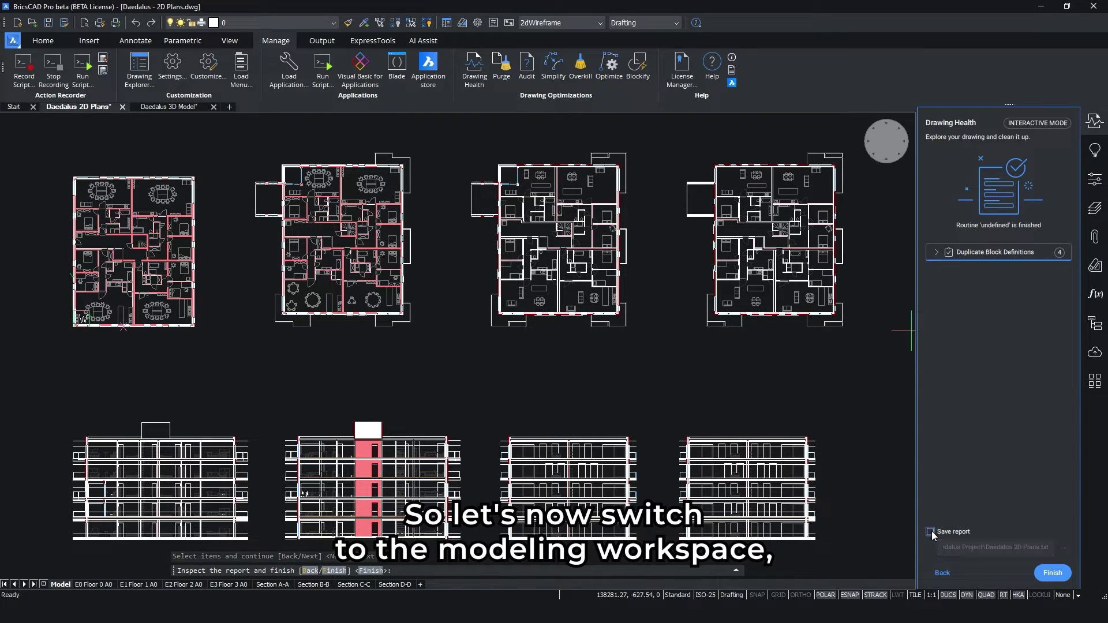
{"action": "left_click", "coordinate": [1059, 574]}
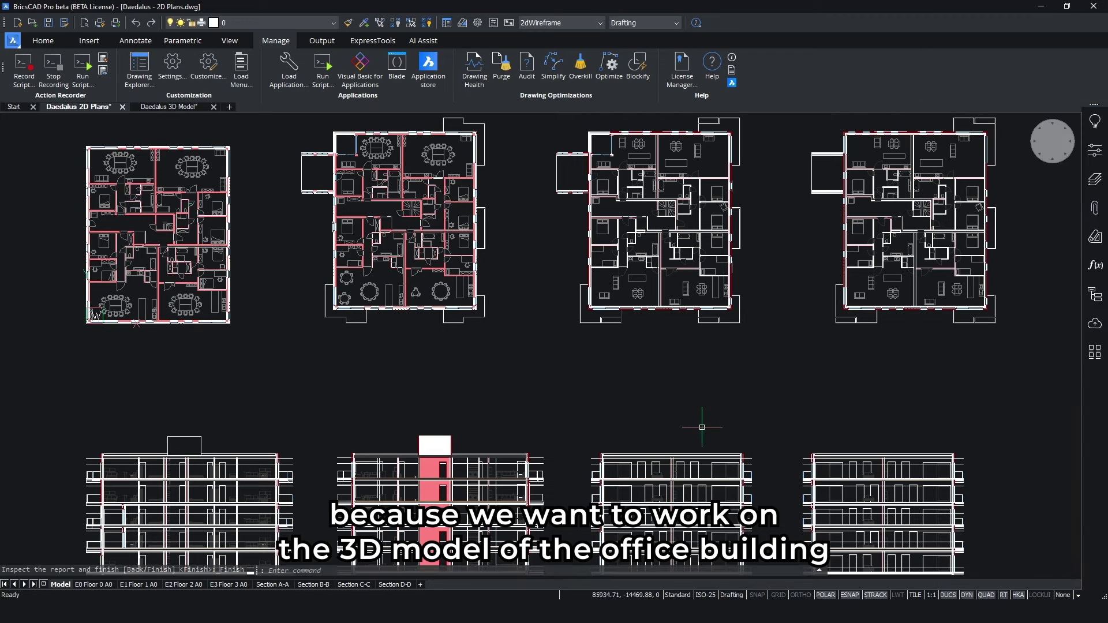
Switch to the Daedalus 3D Model drawing in the Modeling workspace
{"action": "left_click", "coordinate": [164, 107]}
{"action": "left_click", "coordinate": [656, 23]}
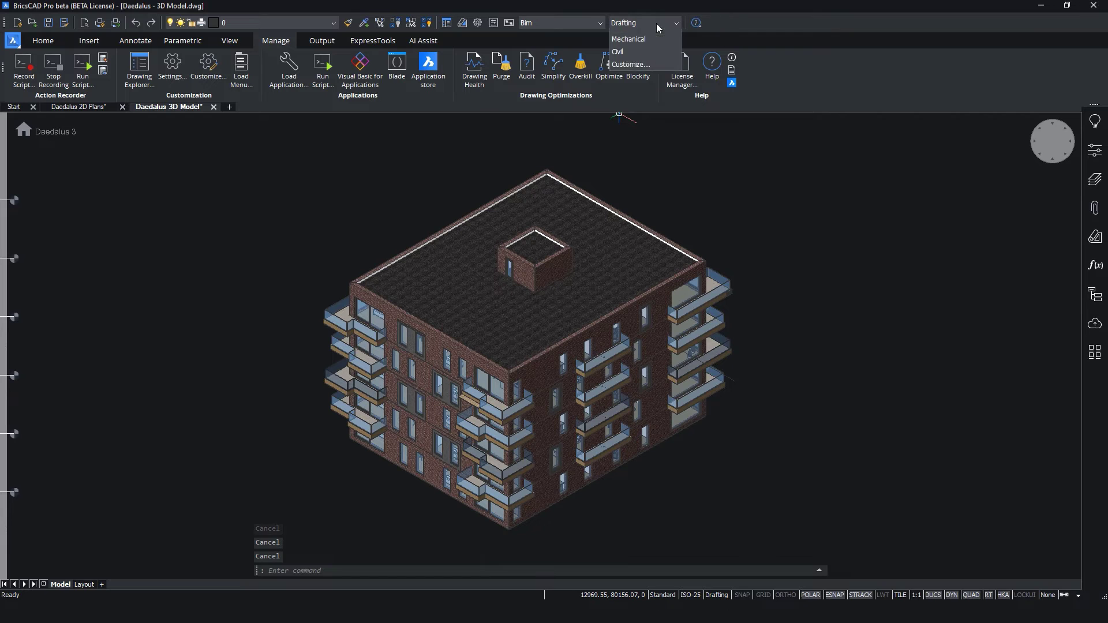
{"action": "left_click", "coordinate": [652, 43]}
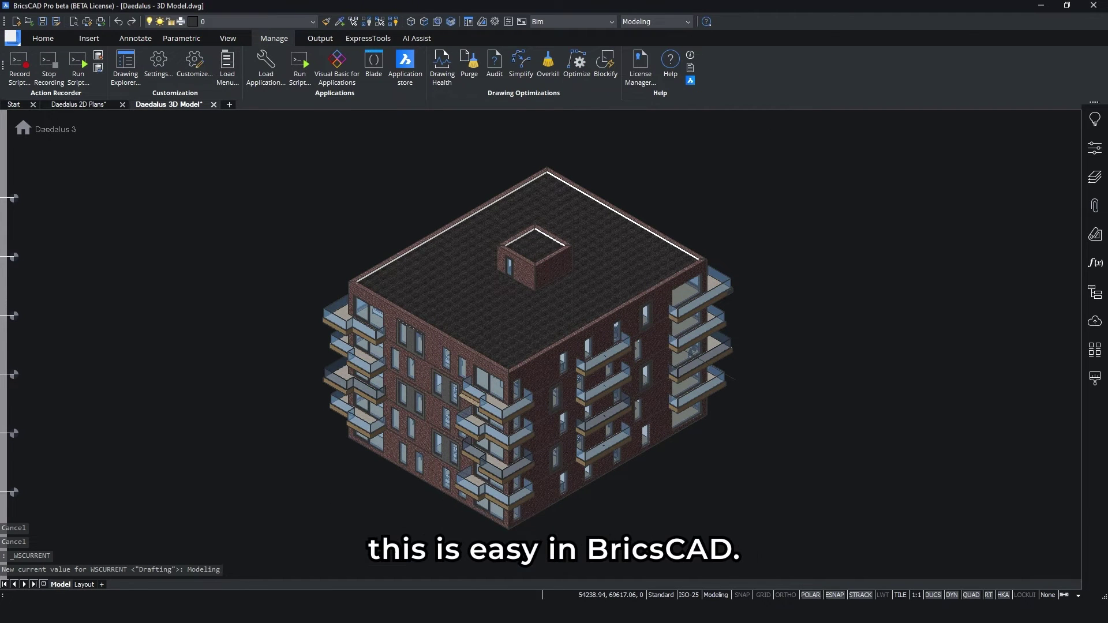
Activate the section plane to cut the building open and view the sectioned floors from above
{"action": "double_click", "coordinate": [725, 373]}
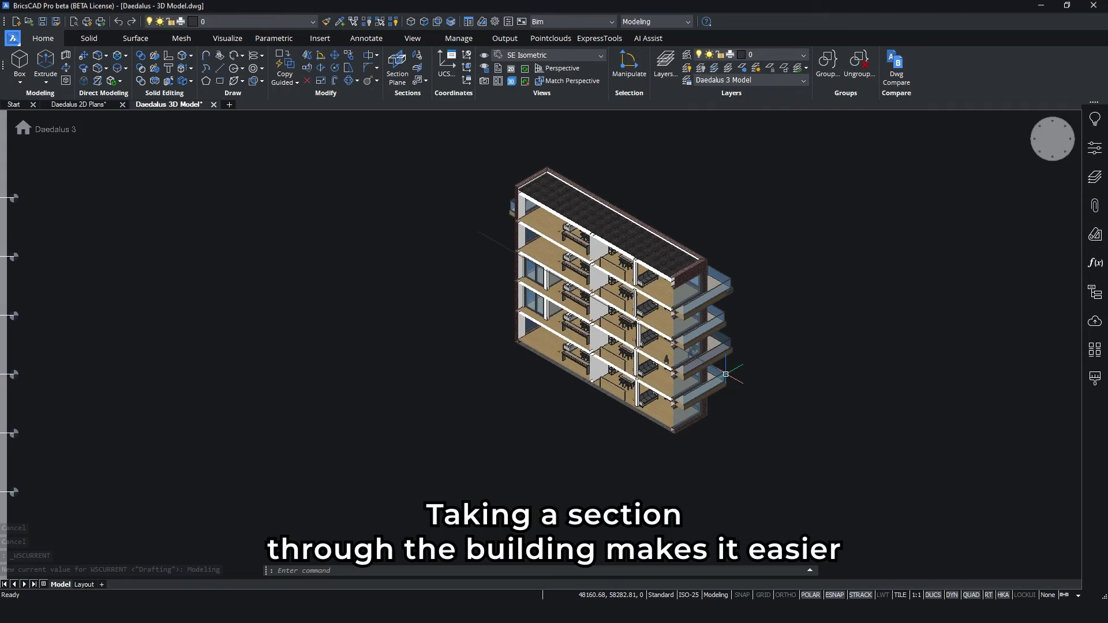
{"action": "scroll", "coordinate": [687, 307], "scroll_direction": "up", "scroll_amount": 10}
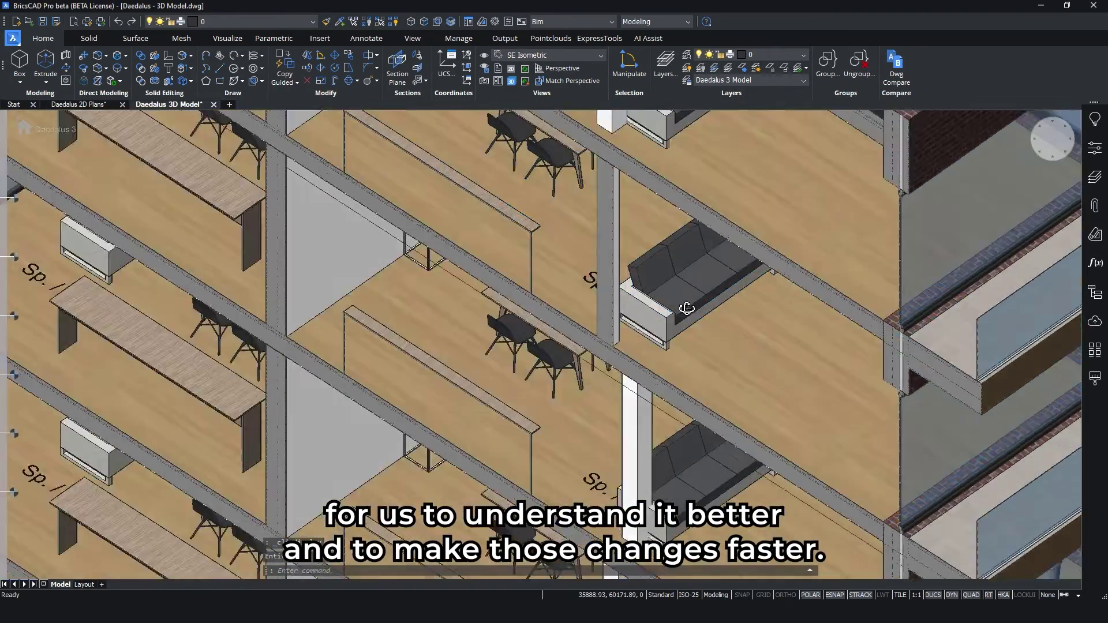
{"action": "mouse_move", "coordinate": [686, 308]}
{"action": "middle_mouse_down", "text": "shift"}
{"action": "mouse_move", "coordinate": [704, 344]}
{"action": "mouse_move", "coordinate": [785, 415]}
{"action": "mouse_move", "coordinate": [685, 314]}
{"action": "middle_mouse_up", "text": "shift"}
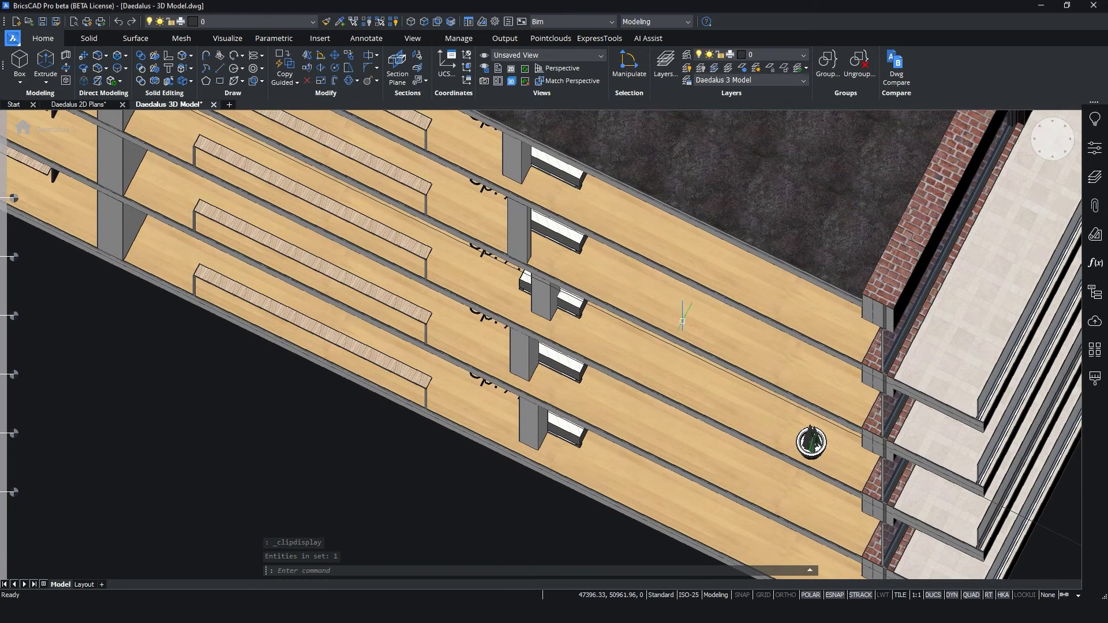
Start Arrange from the Tool Palettes and select the five columns
{"action": "left_click", "coordinate": [1093, 350]}
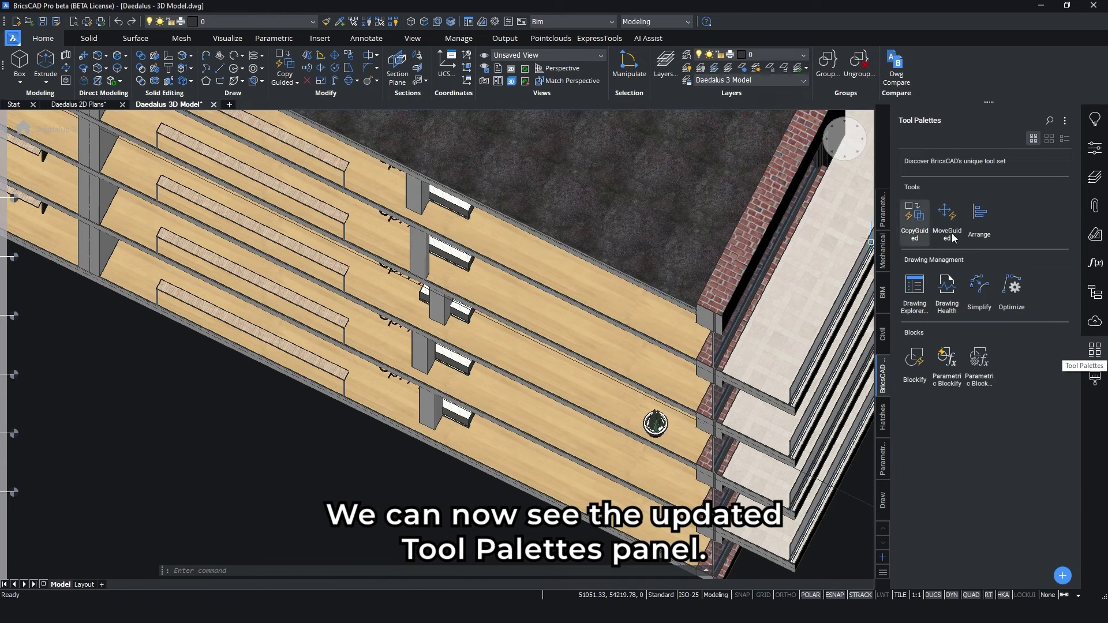
{"action": "left_click", "coordinate": [977, 221]}
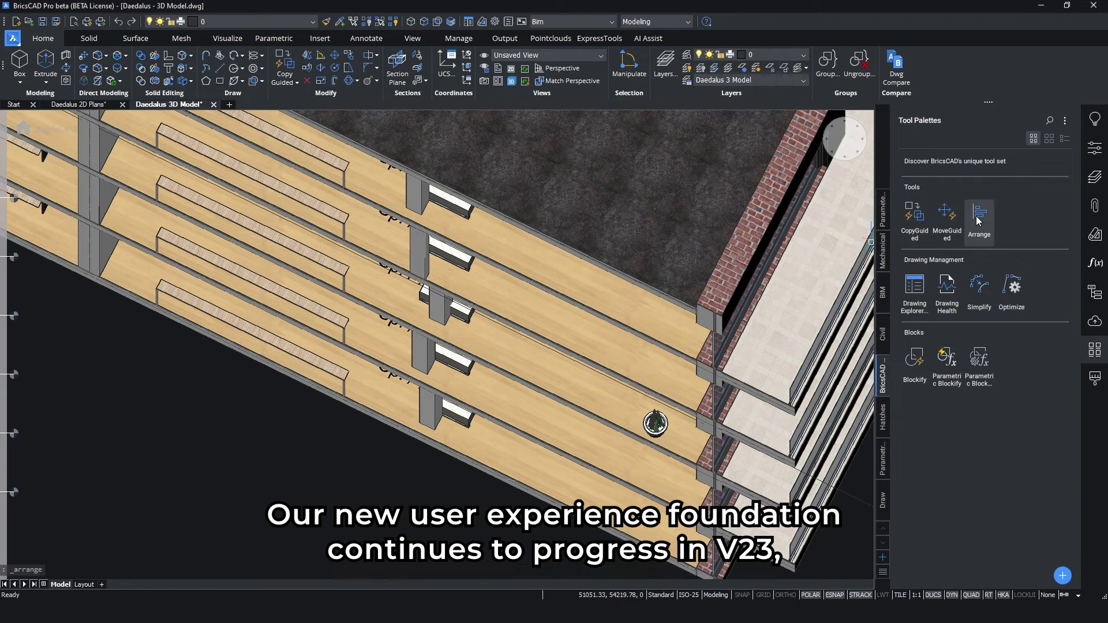
{"action": "left_click", "coordinate": [411, 197]}
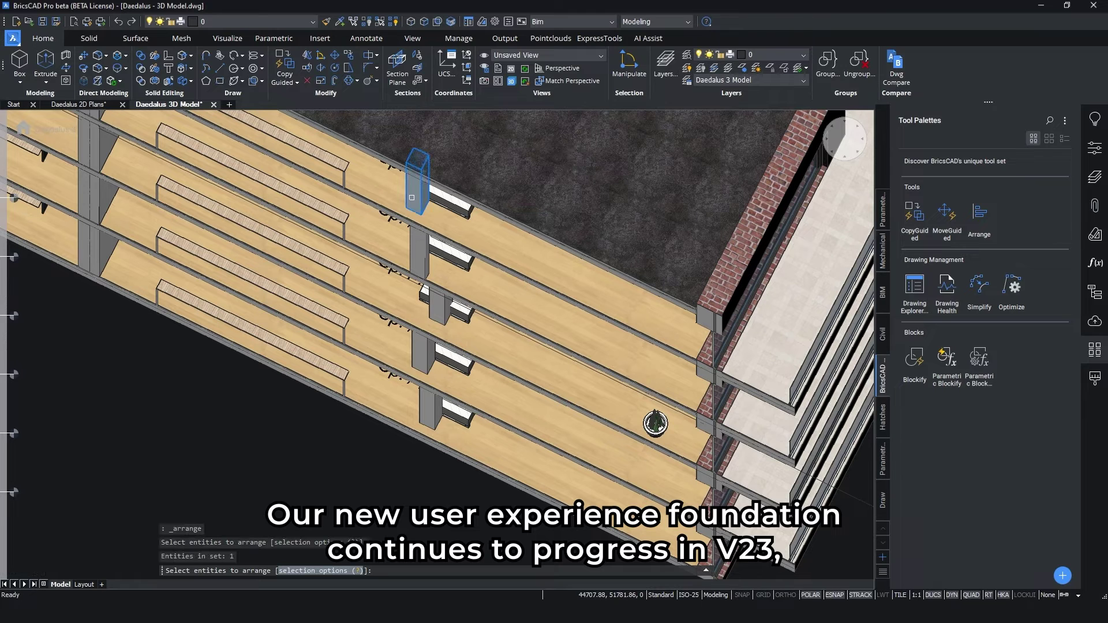
{"action": "left_click", "coordinate": [419, 249]}
{"action": "left_click", "coordinate": [439, 319]}
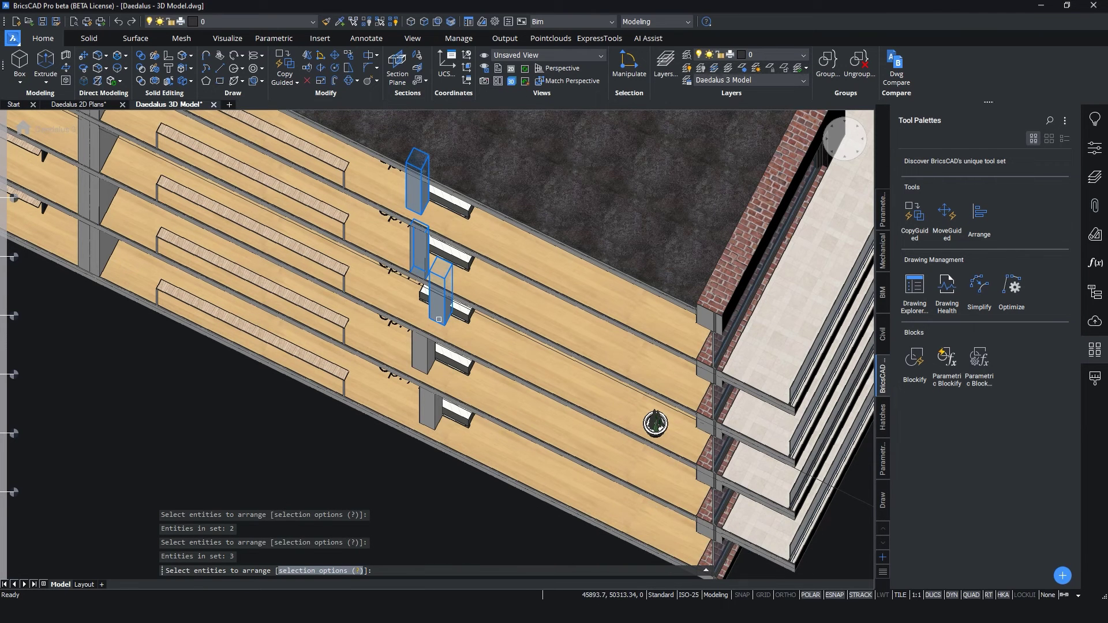
{"action": "left_click", "coordinate": [426, 358]}
{"action": "left_click", "coordinate": [434, 409]}
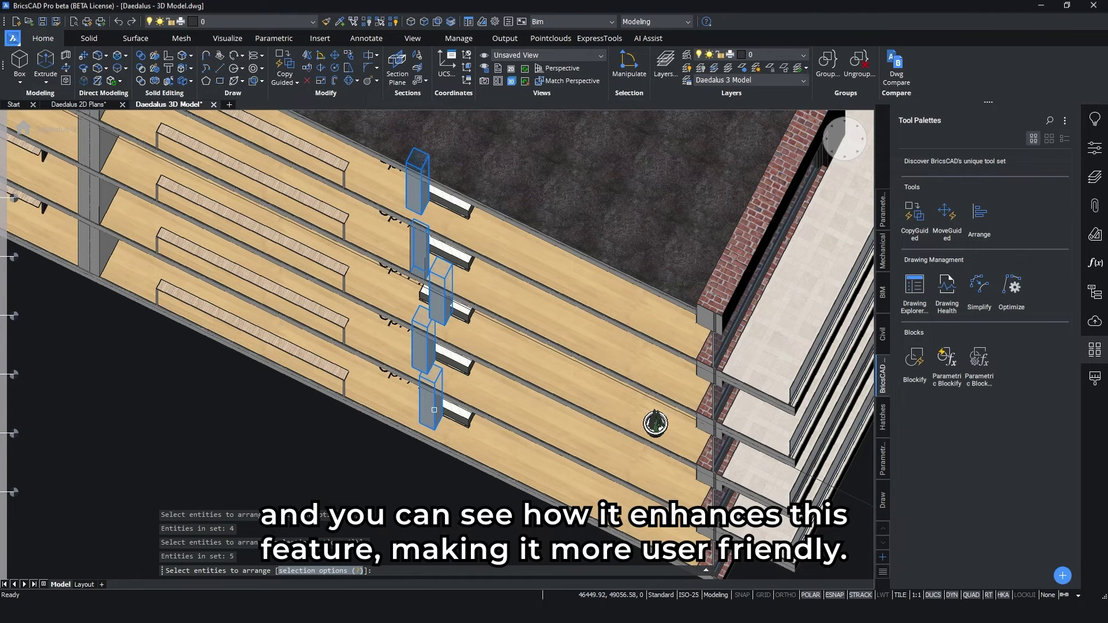
{"action": "scroll", "coordinate": [561, 395], "scroll_direction": "up", "scroll_amount": 2}
{"action": "key", "text": "Return"}
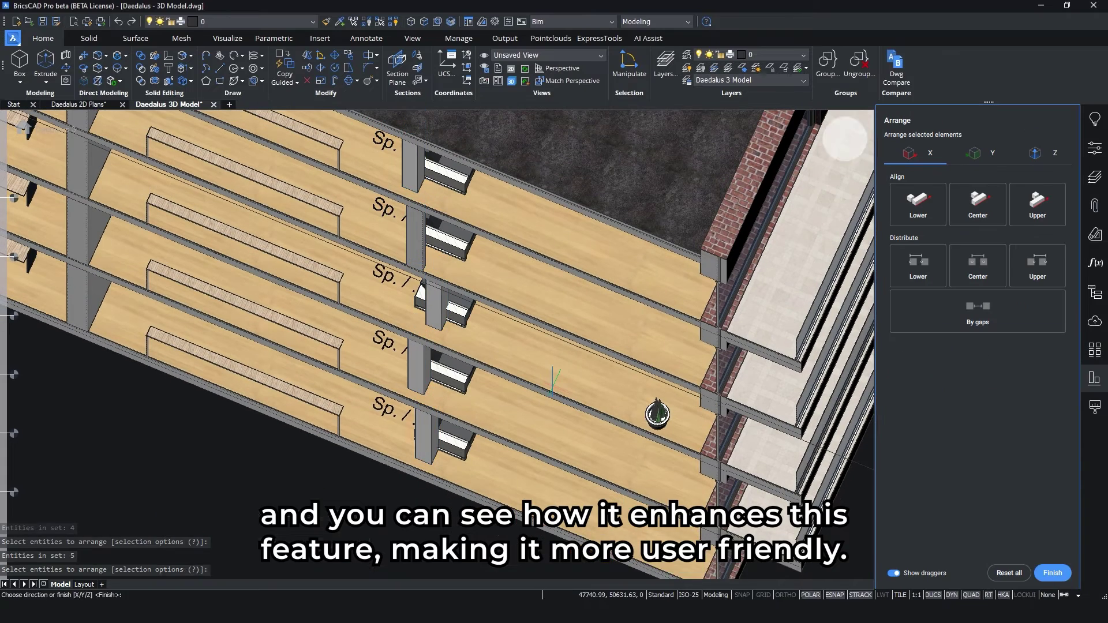
Centre-align the columns in X with the plane moved 250, then centre-align them in Y
{"action": "left_click", "coordinate": [965, 214]}
{"action": "left_click", "coordinate": [414, 368]}
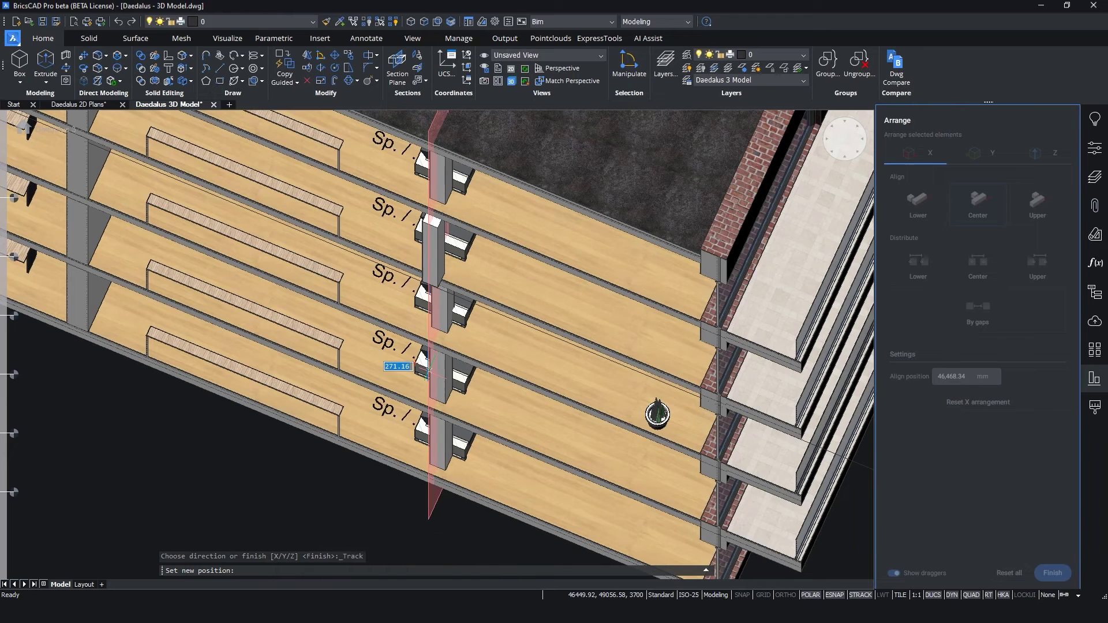
{"action": "type", "text": "250"}
{"action": "key", "text": "Return"}
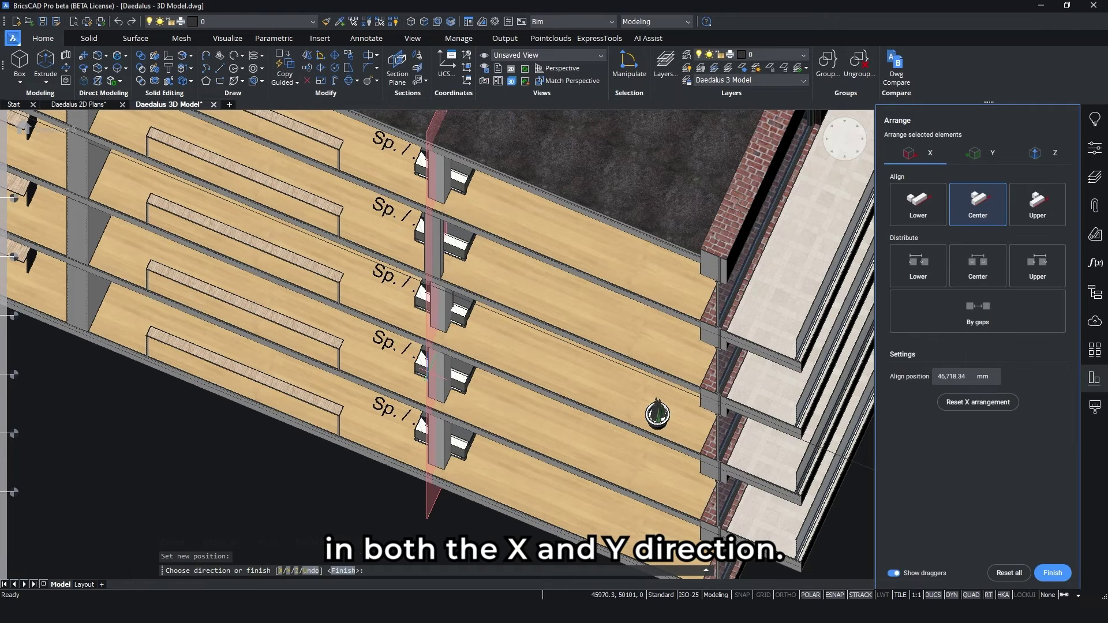
{"action": "left_click", "coordinate": [973, 154]}
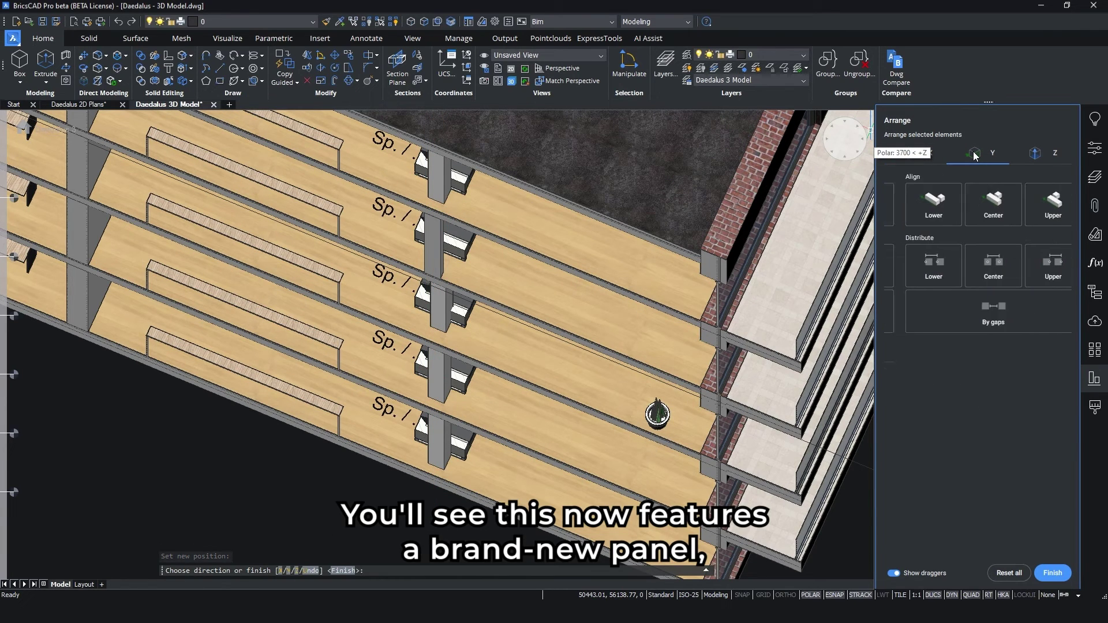
{"action": "left_click", "coordinate": [971, 196]}
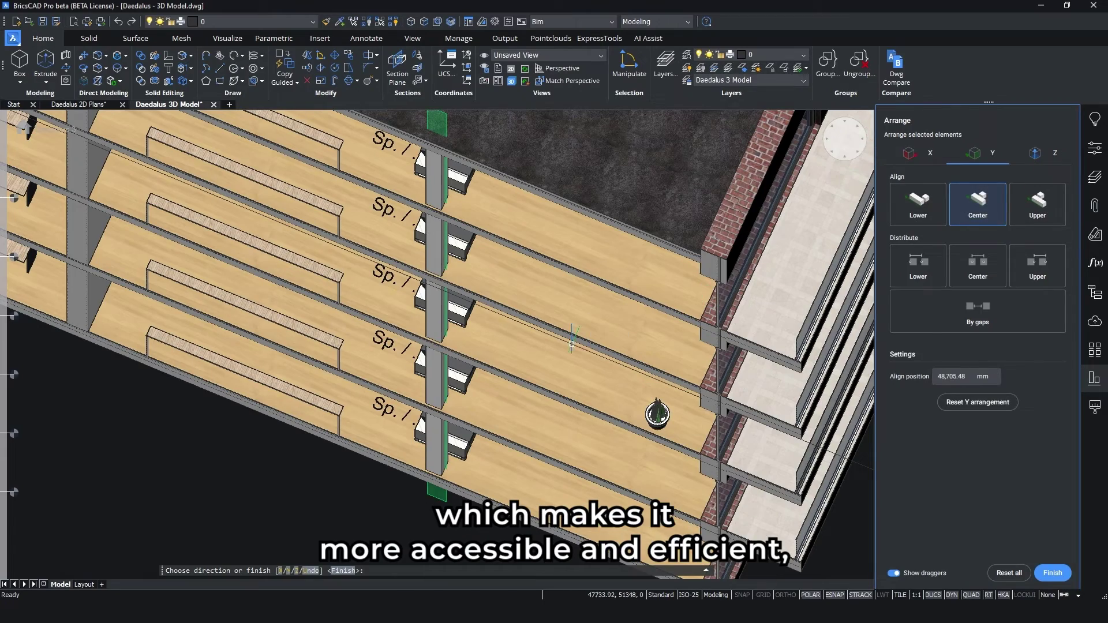
{"action": "key", "text": "Return"}
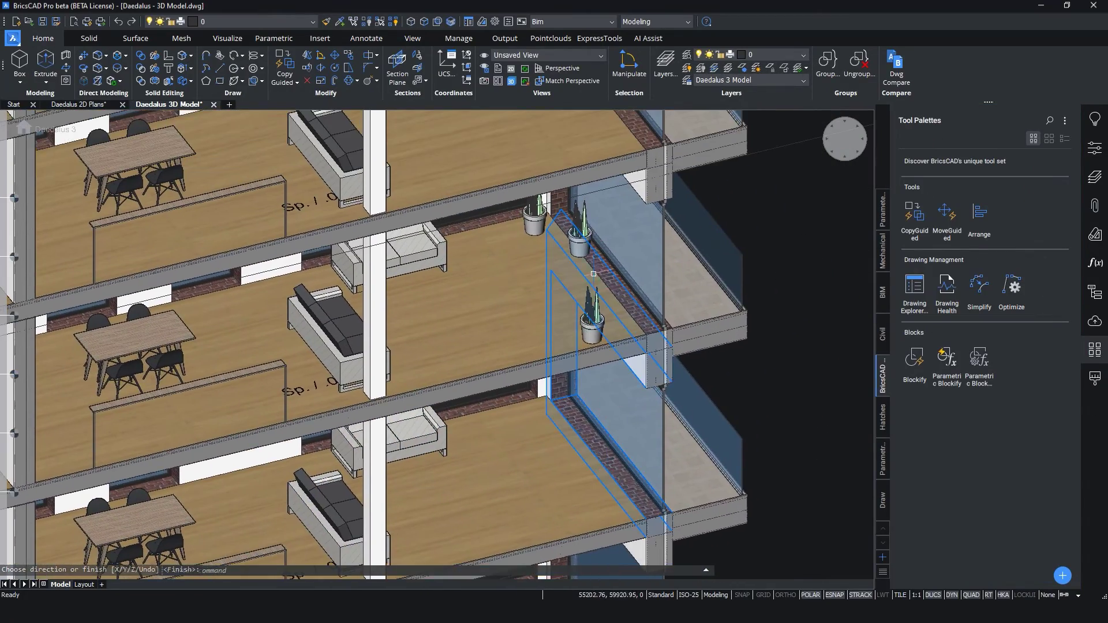
Start Arrange and select the potted plants from a lower viewpoint
{"action": "scroll", "coordinate": [596, 260], "scroll_direction": "up", "scroll_amount": 3}
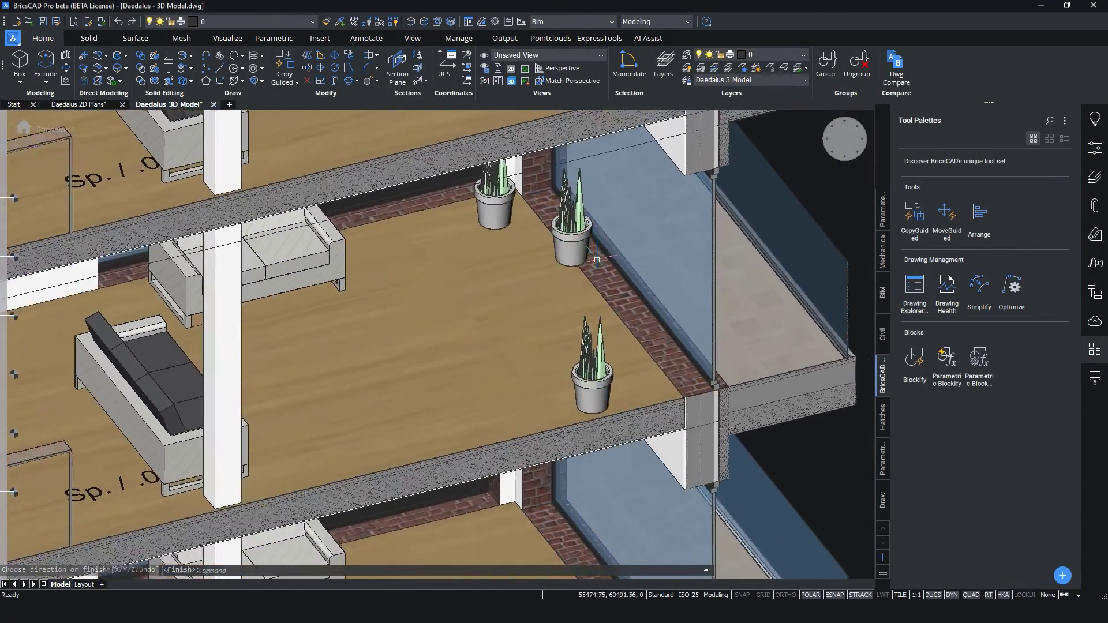
{"action": "scroll", "coordinate": [596, 260], "scroll_direction": "down", "scroll_amount": 2}
{"action": "middle_click_drag", "start_coordinate": [597, 259], "coordinate": [623, 314], "text": "shift"}
{"action": "left_click", "coordinate": [979, 215]}
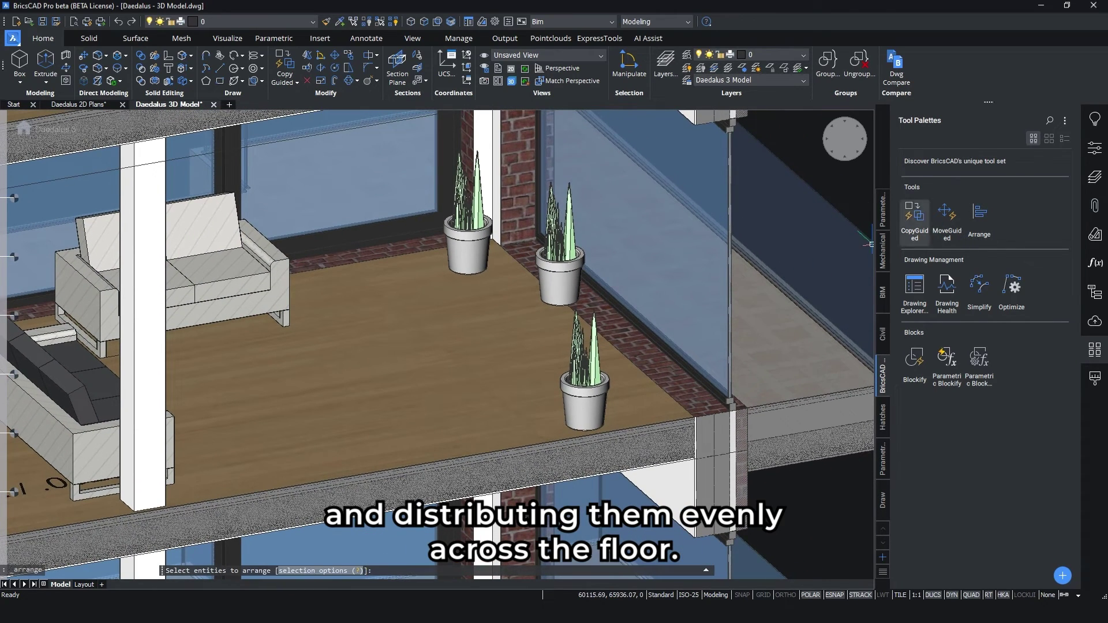
{"action": "left_click", "coordinate": [468, 245]}
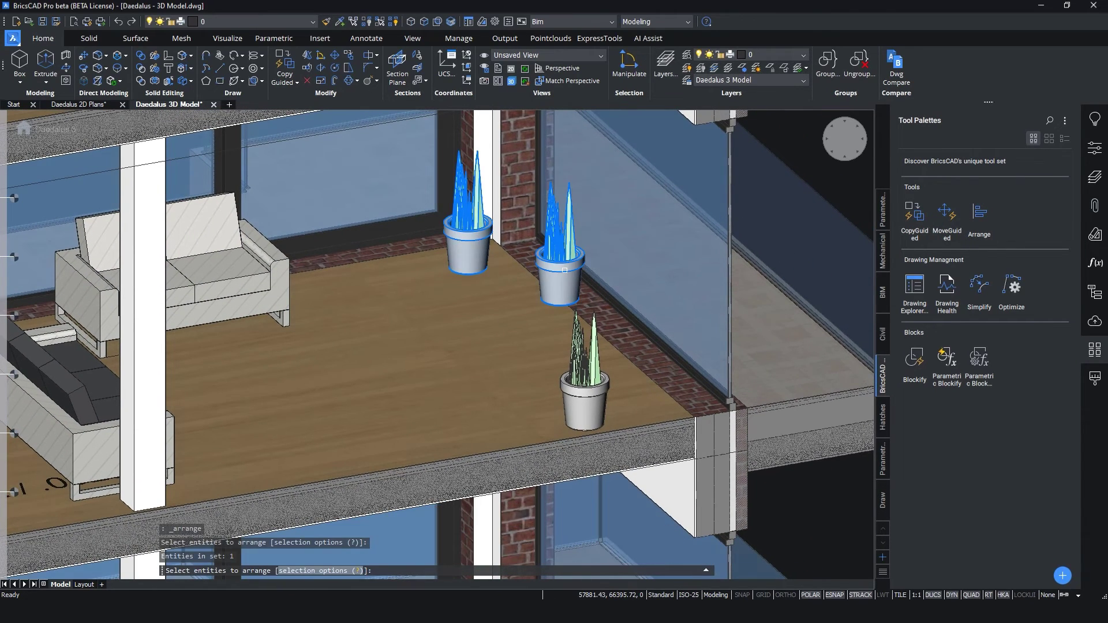
{"action": "left_click", "coordinate": [565, 270]}
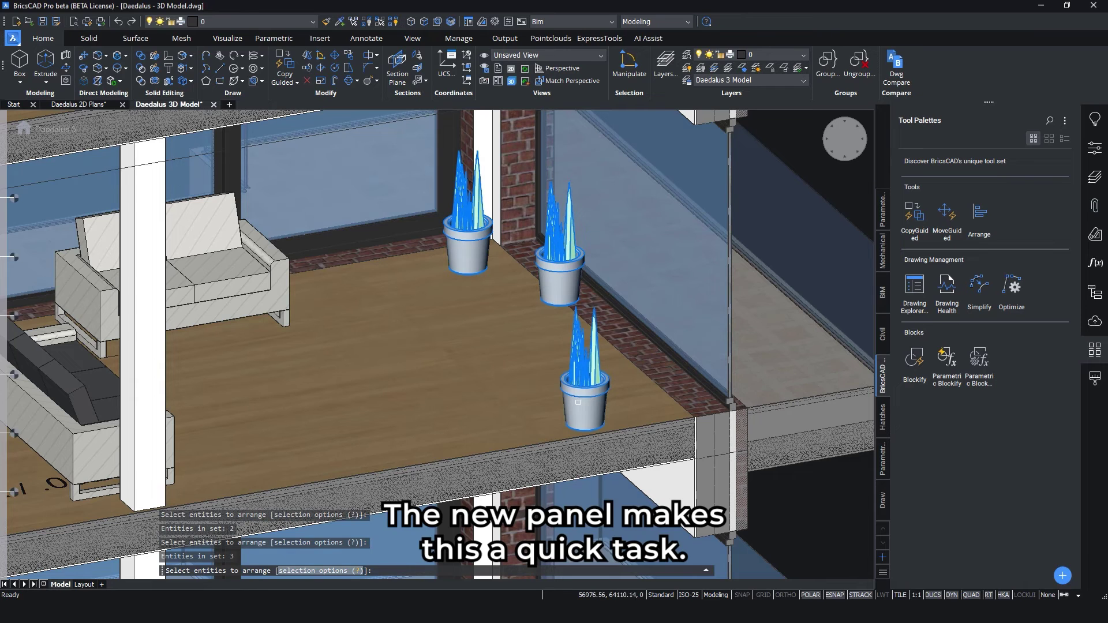
{"action": "key", "text": "Return"}
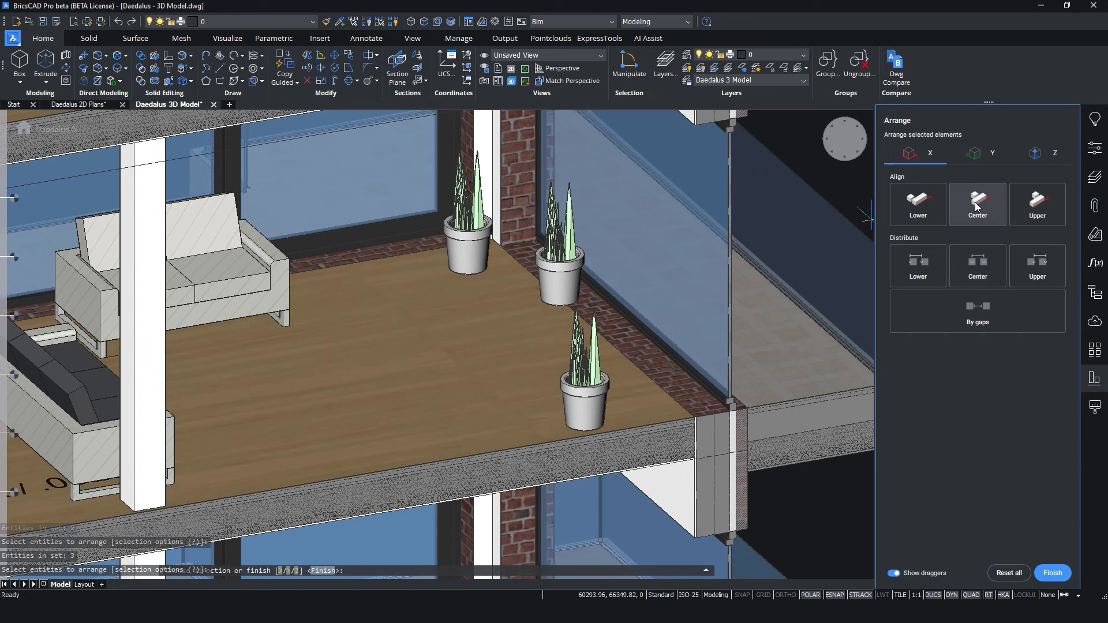
Centre-align the plants in X shifted by 50, then distribute them by gaps along Y
{"action": "left_click", "coordinate": [976, 207]}
{"action": "left_click", "coordinate": [604, 279]}
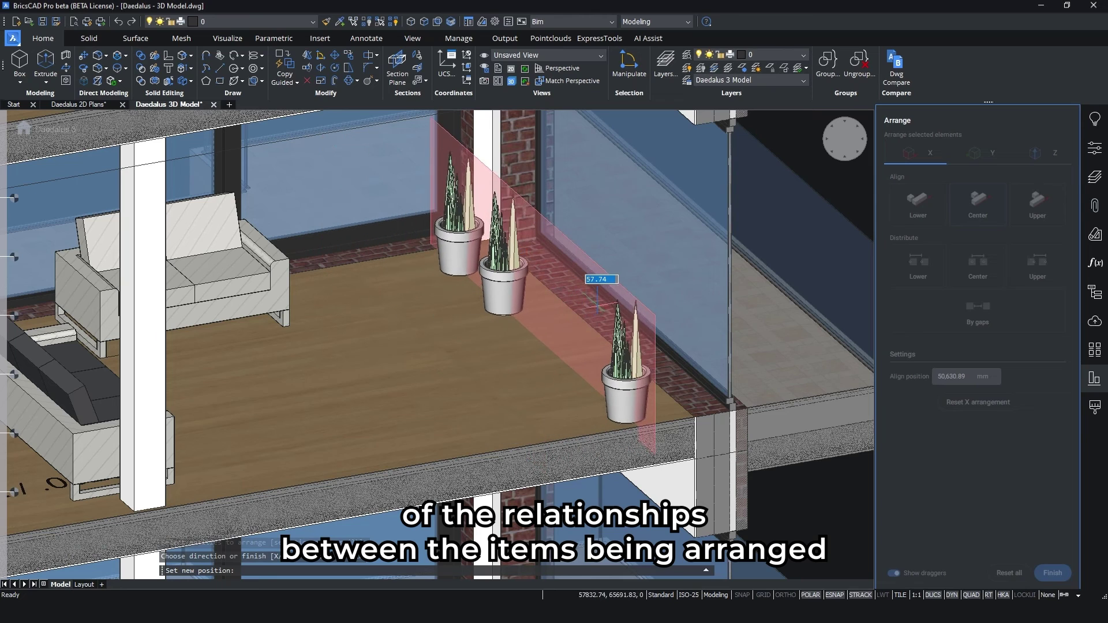
{"action": "type", "text": "50"}
{"action": "key", "text": "Return"}
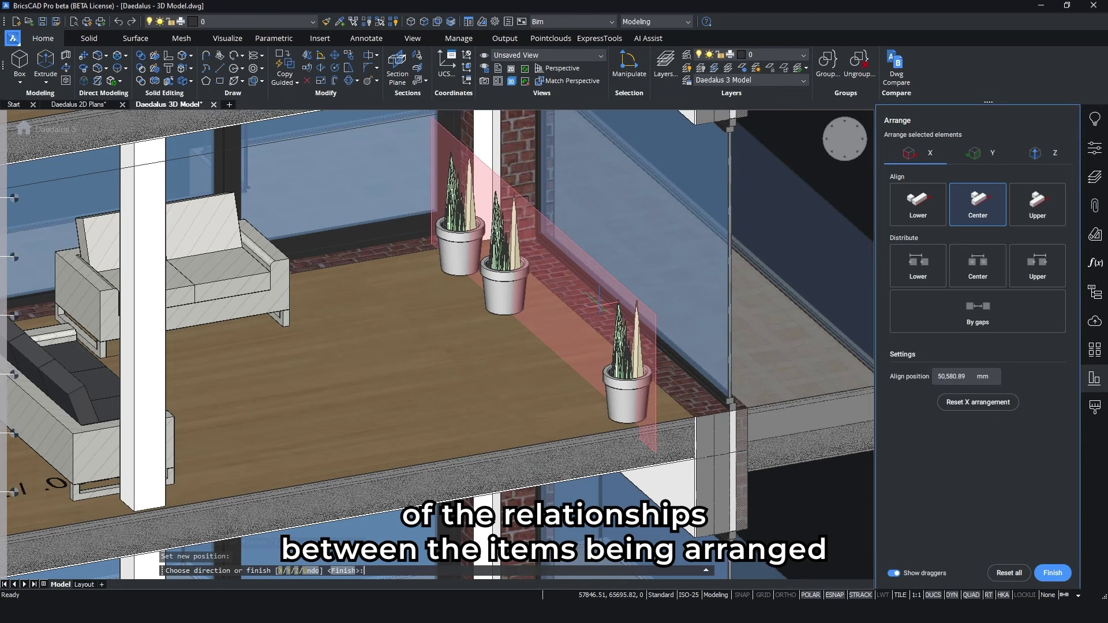
{"action": "left_click", "coordinate": [971, 157]}
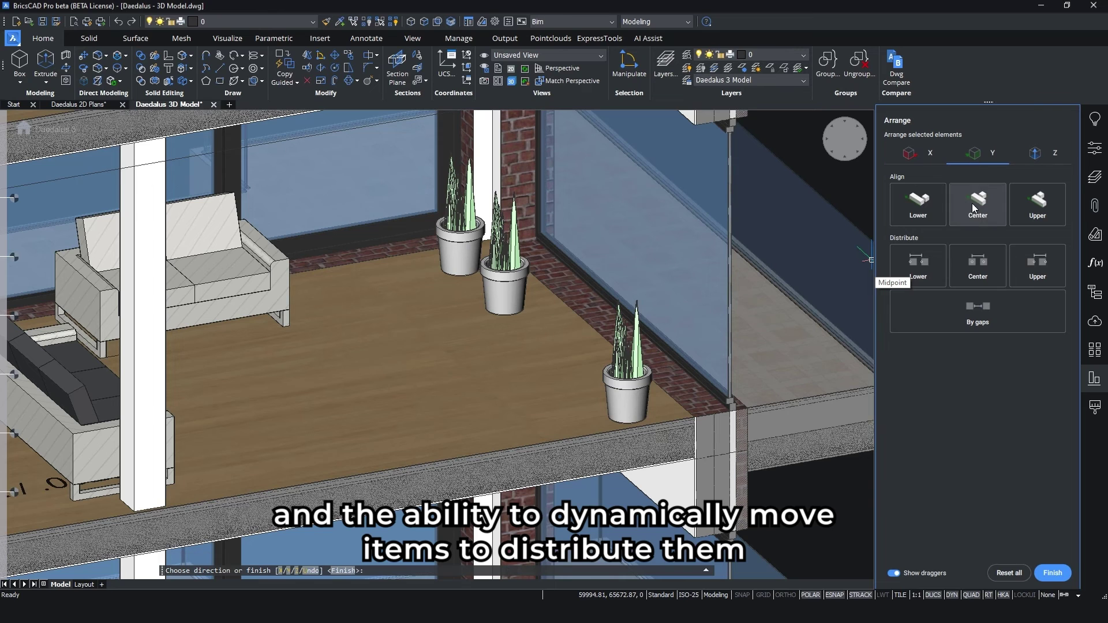
{"action": "left_click", "coordinate": [976, 313]}
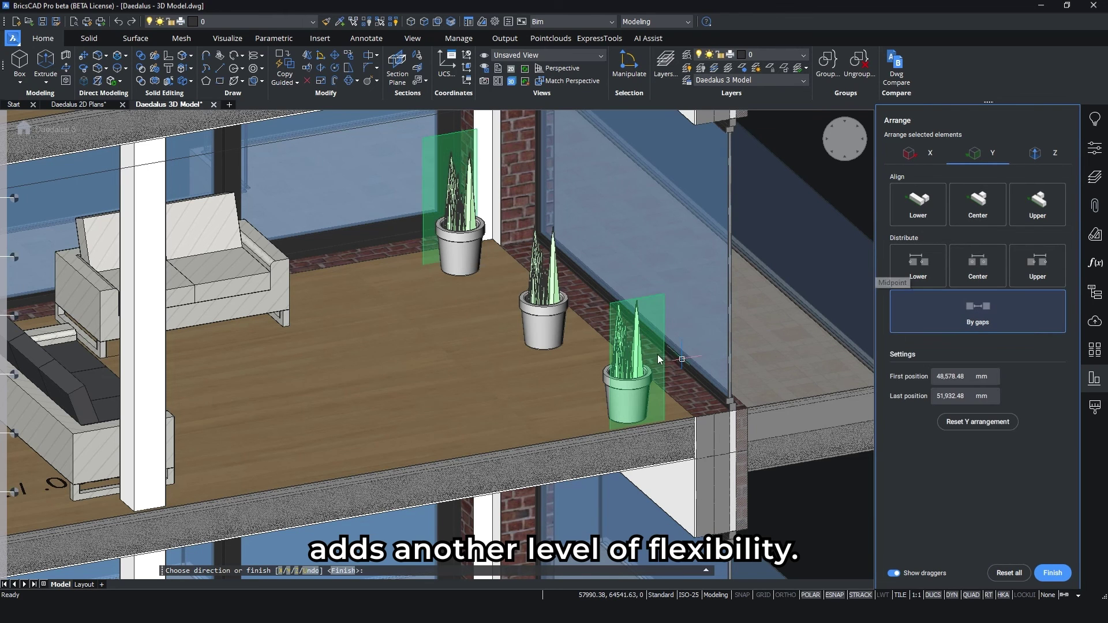